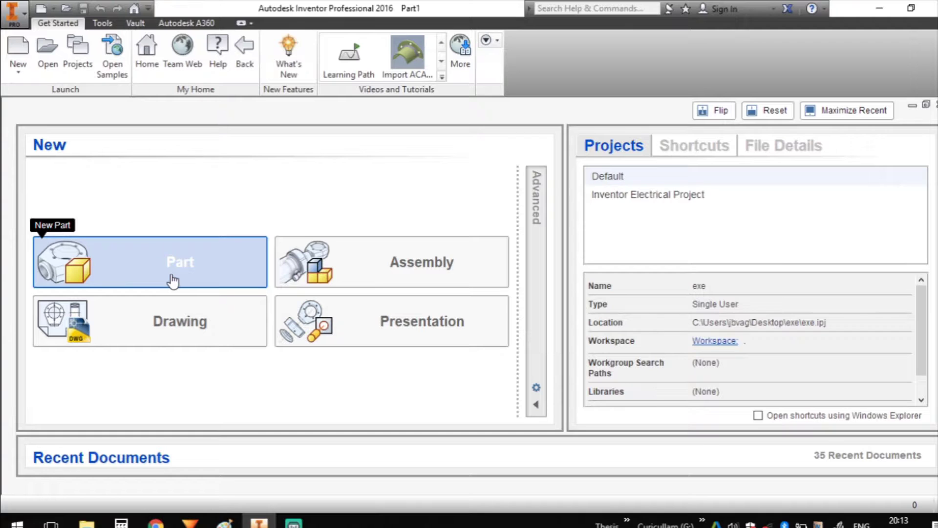
# Step: Create a new part file from the metric Standard (mm).ipt template
pyautogui.click(21, 73)
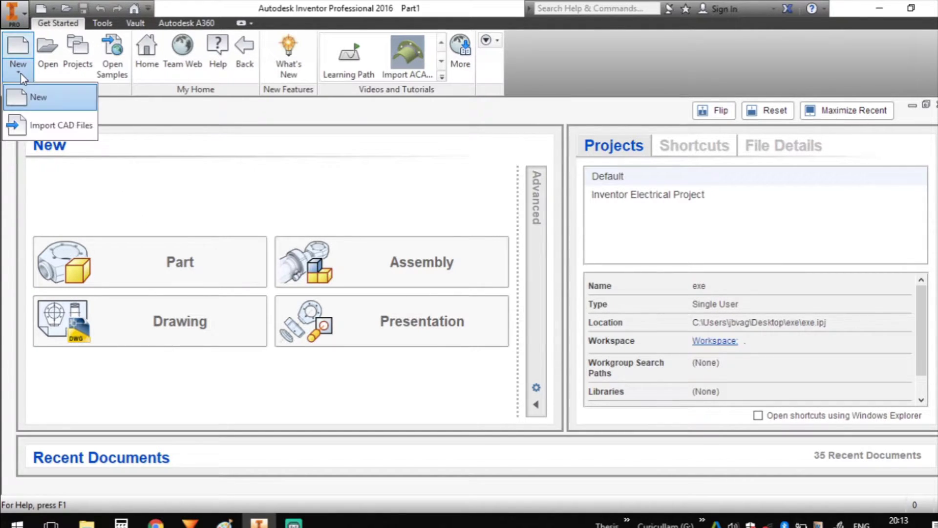
pyautogui.click(45, 103)
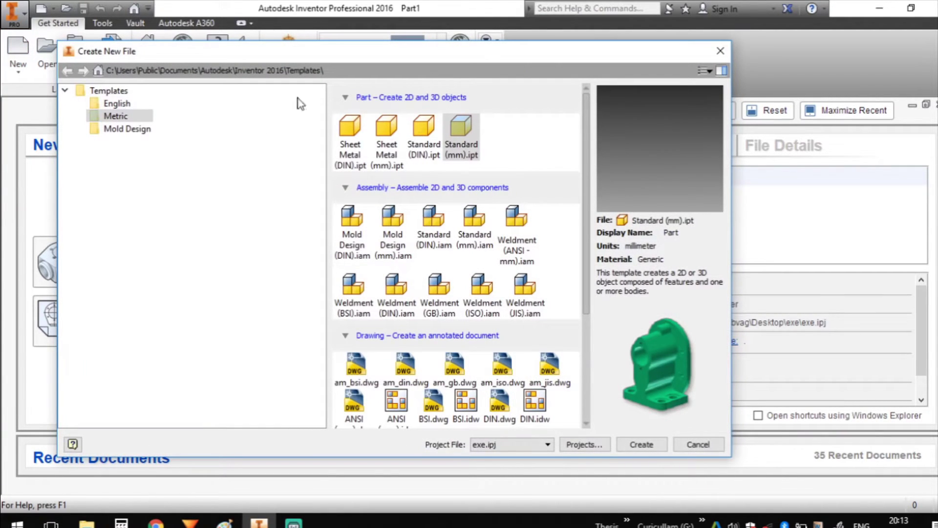
pyautogui.moveTo(445, 58); pyautogui.dragTo(526, 68)
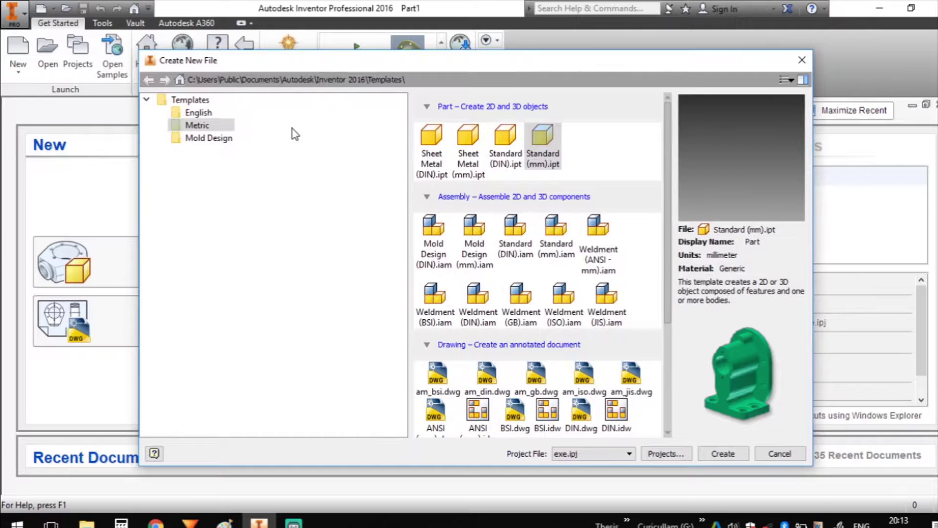
pyautogui.click(197, 117)
pyautogui.click(198, 125)
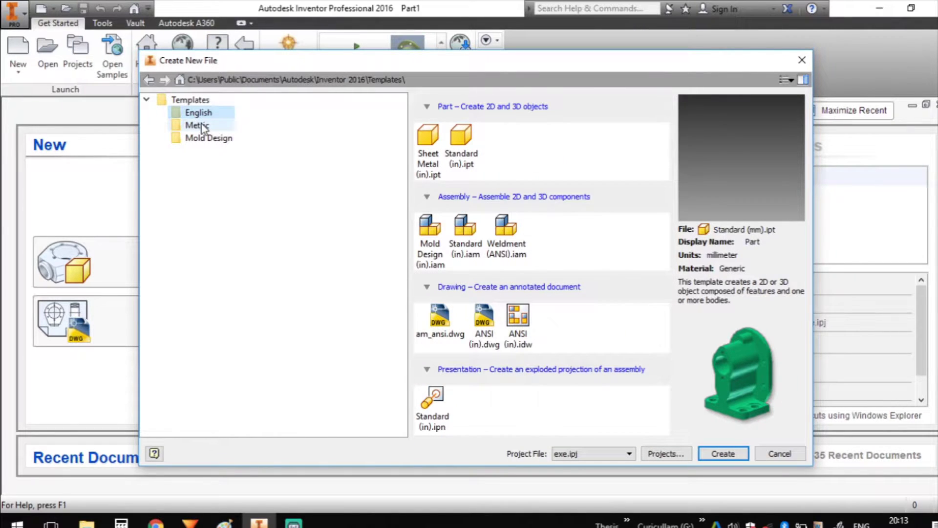
pyautogui.click(197, 113)
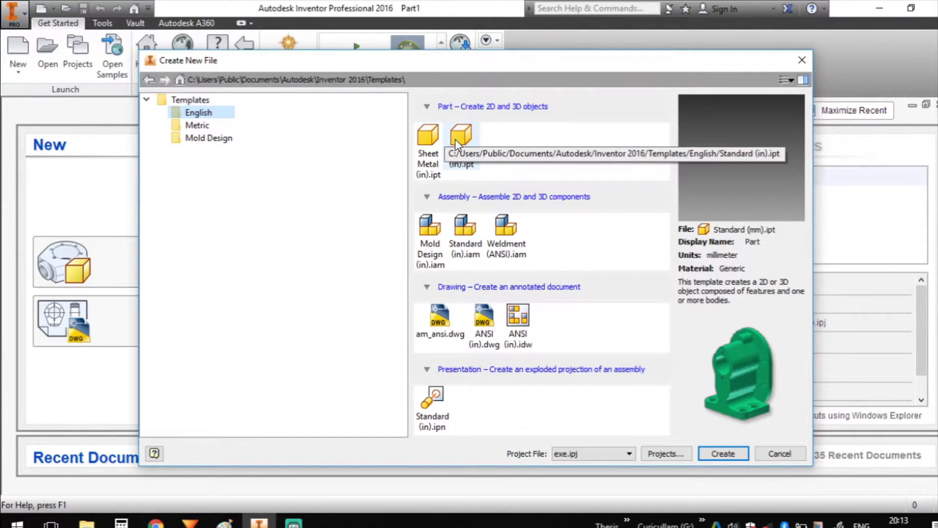
pyautogui.click(198, 125)
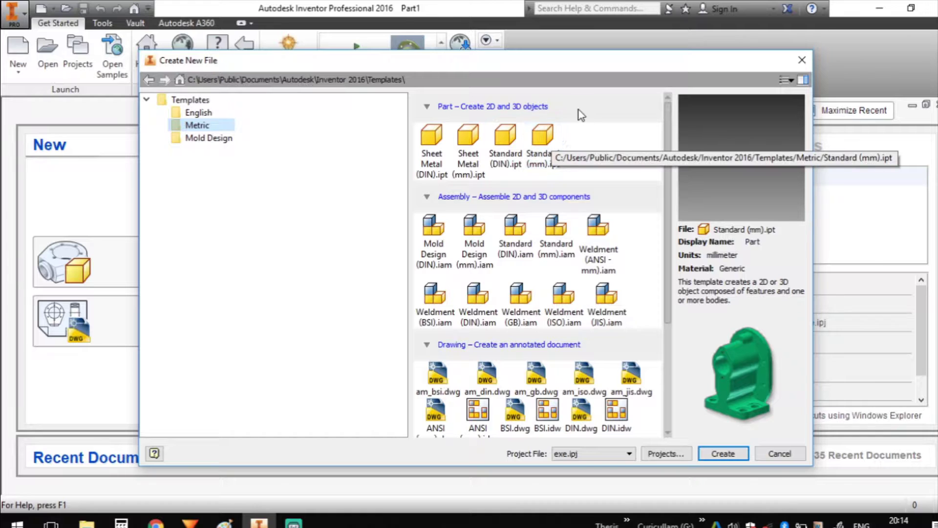
pyautogui.click(541, 138)
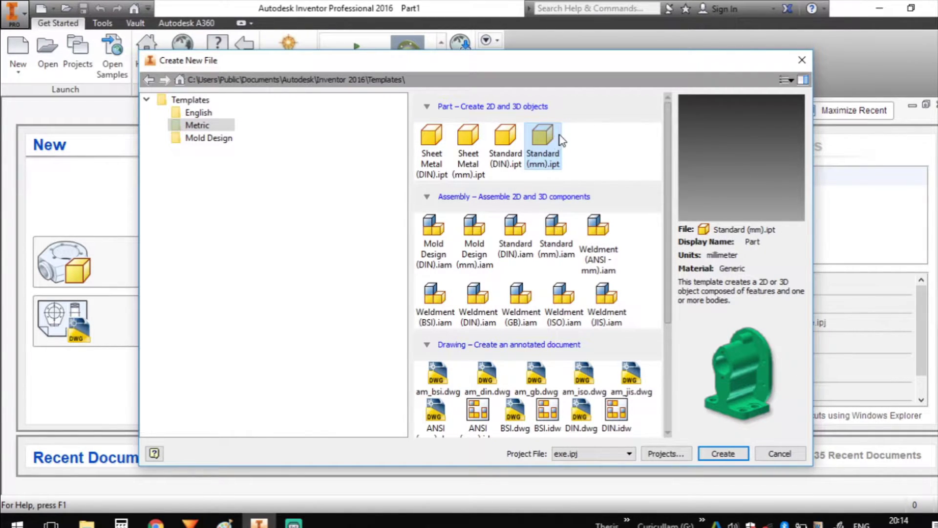
pyautogui.click(721, 454)
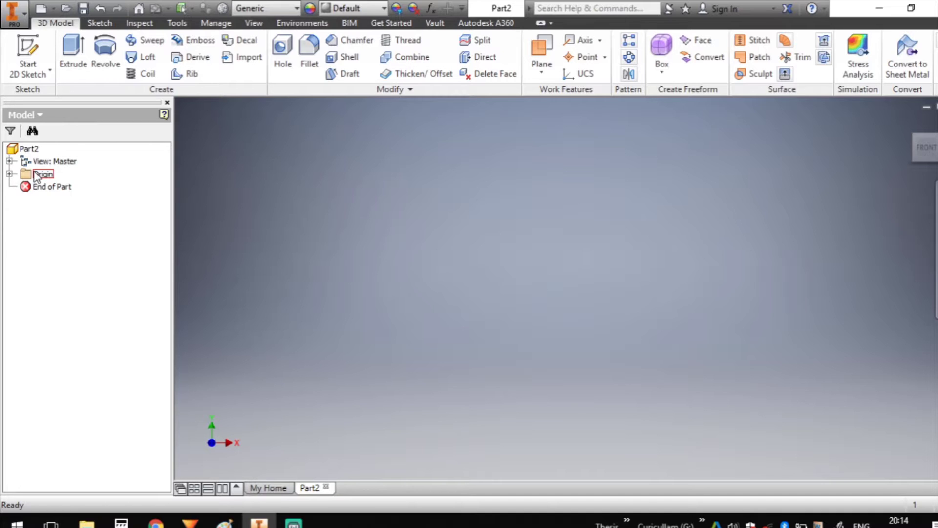
# Step: Expand the Origin folder and examine each origin plane, each axis and the center point in the front view
pyautogui.click(9, 174)
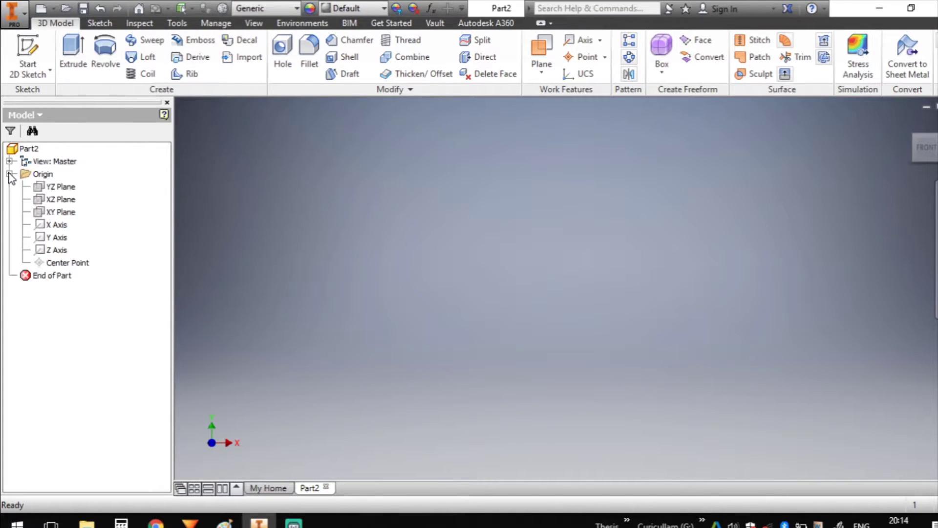
pyautogui.click(61, 188)
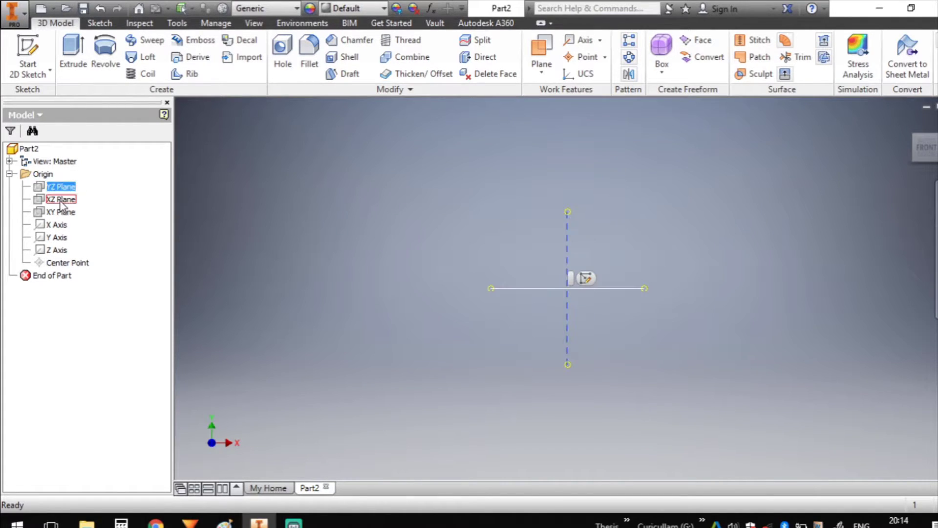
pyautogui.click(60, 200)
pyautogui.click(63, 213)
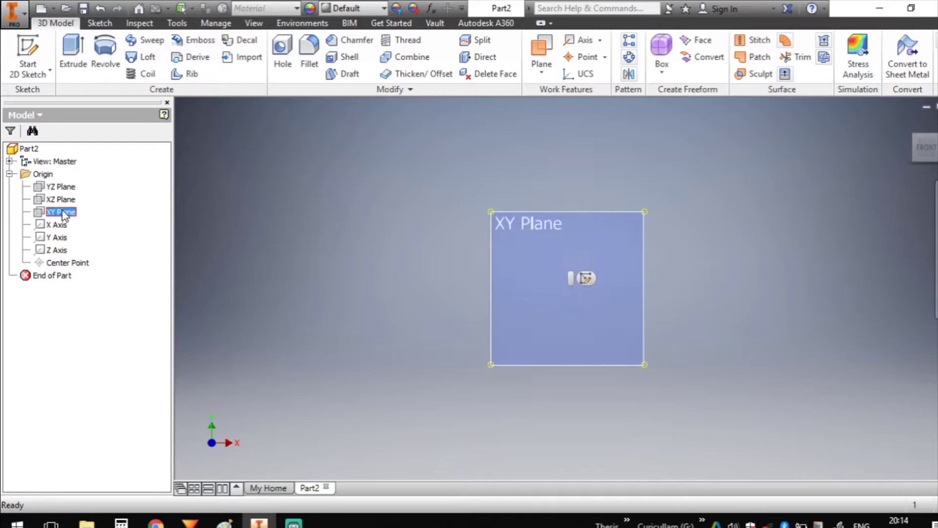
pyautogui.click(58, 225)
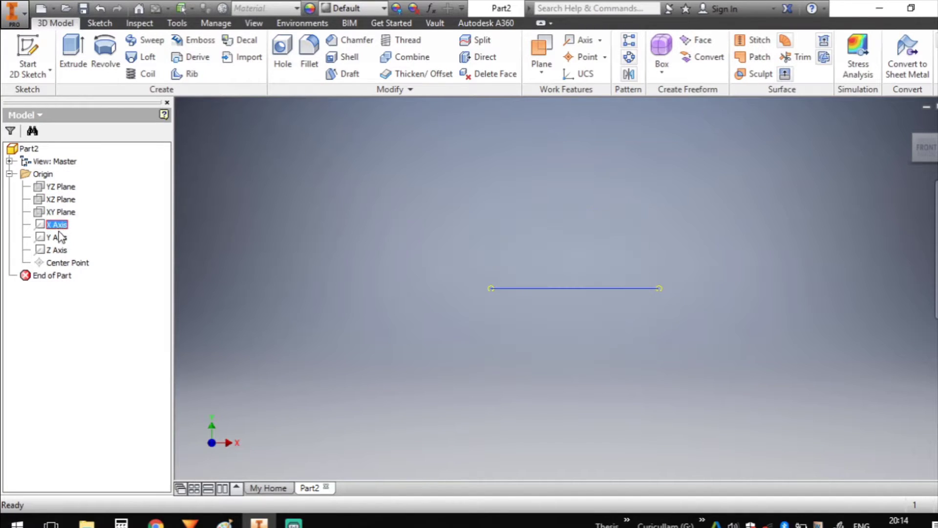
pyautogui.click(57, 237)
pyautogui.click(57, 250)
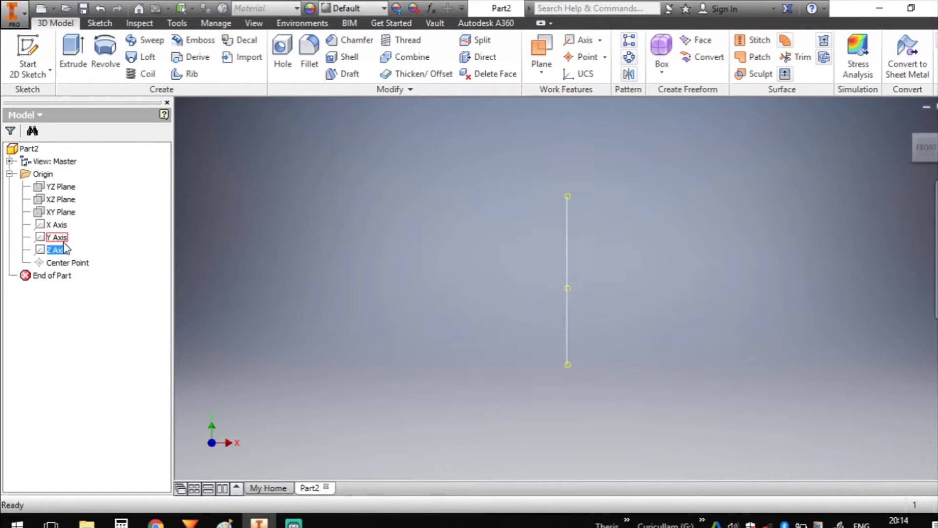
pyautogui.click(60, 263)
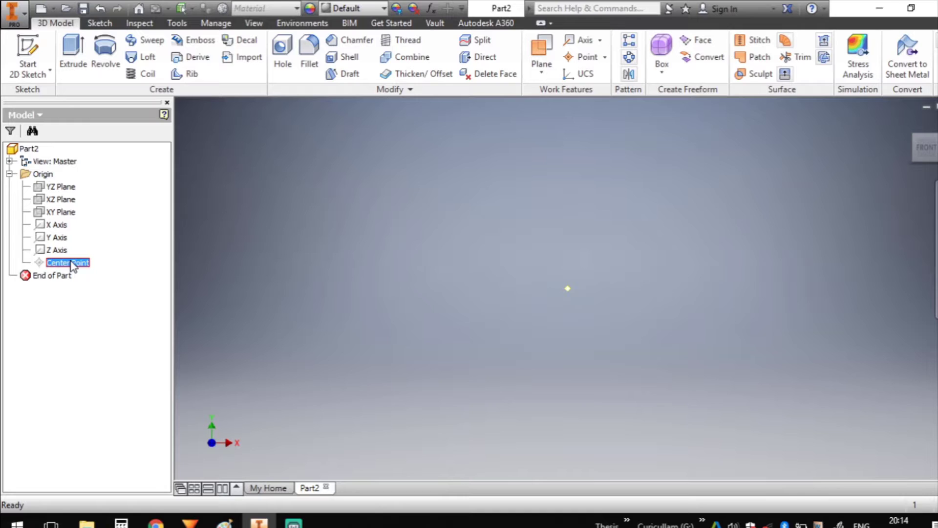
# Step: Switch to the home view and inspect the YZ, XZ and XY planes in 3D, then clear the selection
pyautogui.click(62, 191)
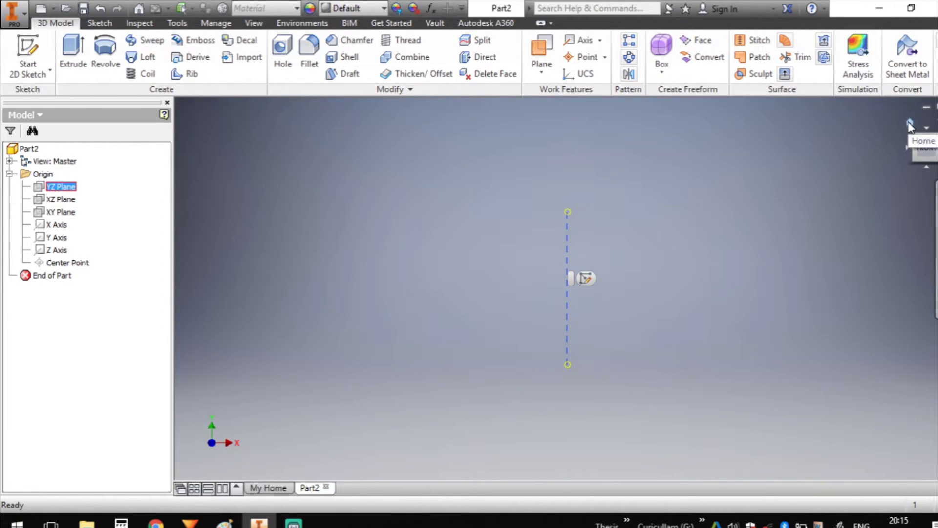
pyautogui.click(910, 125)
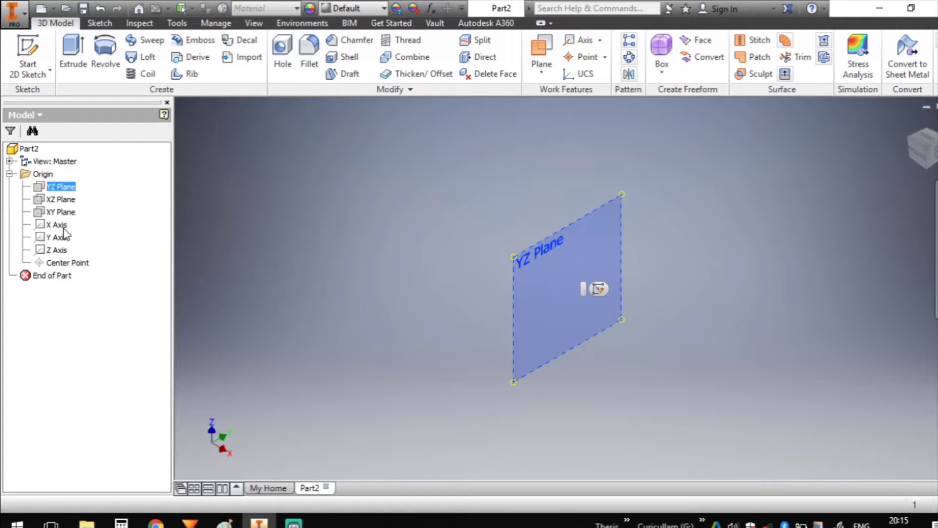
pyautogui.click(61, 199)
pyautogui.click(61, 212)
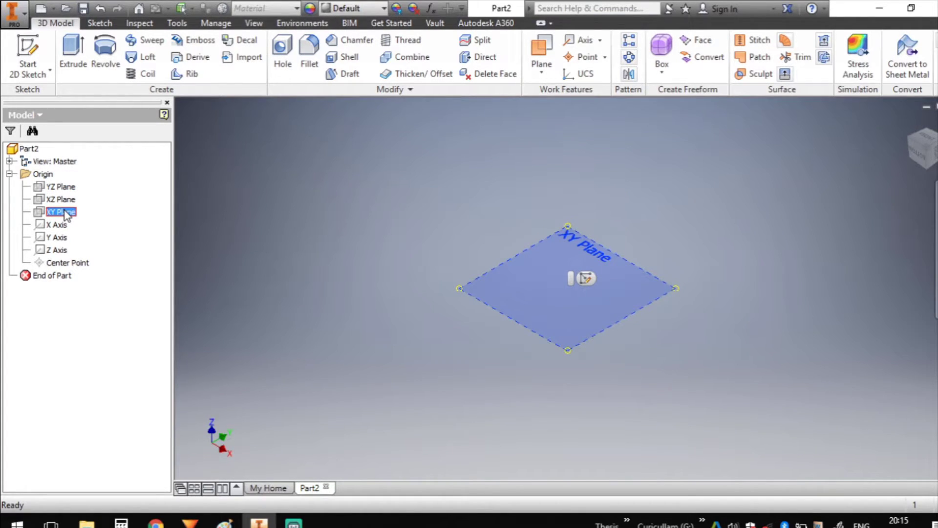
pyautogui.click(262, 185)
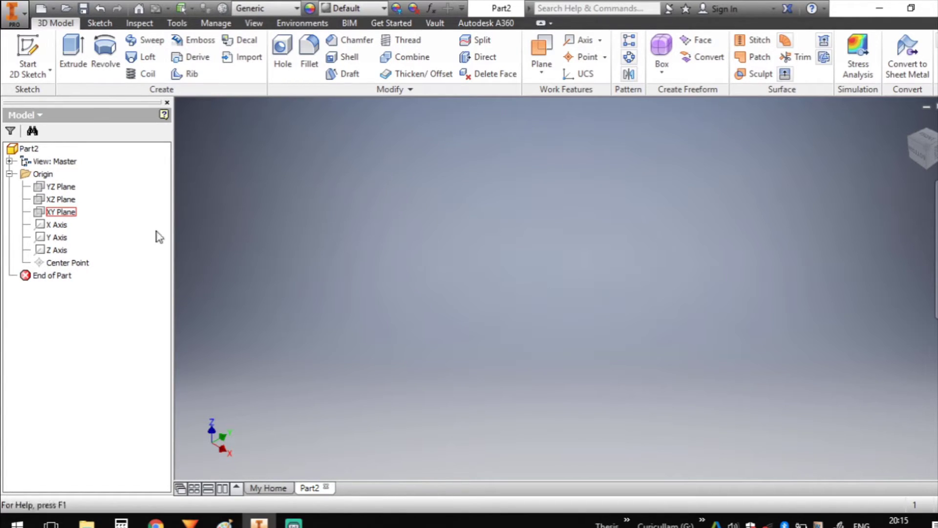
# Step: Turn on the visibility of the YZ, XZ and XY origin planes
pyautogui.click(61, 188)
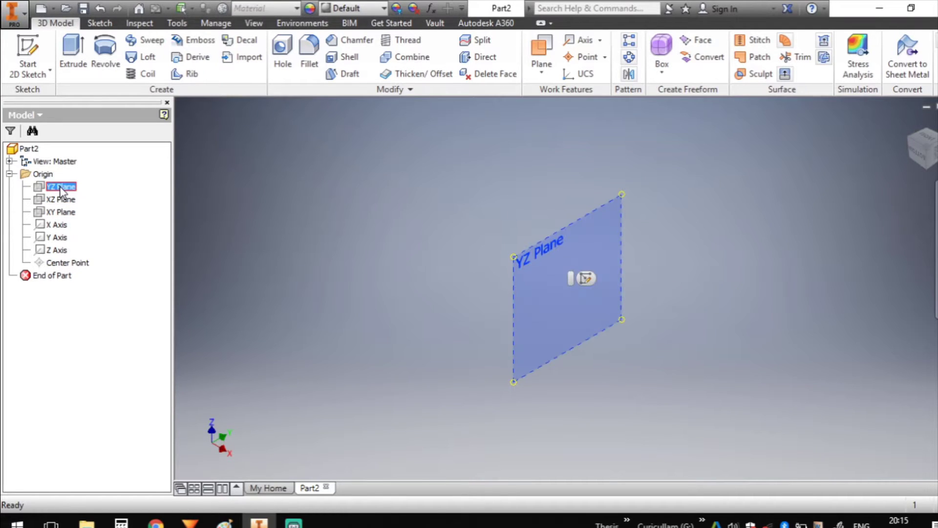
pyautogui.rightClick(62, 190)
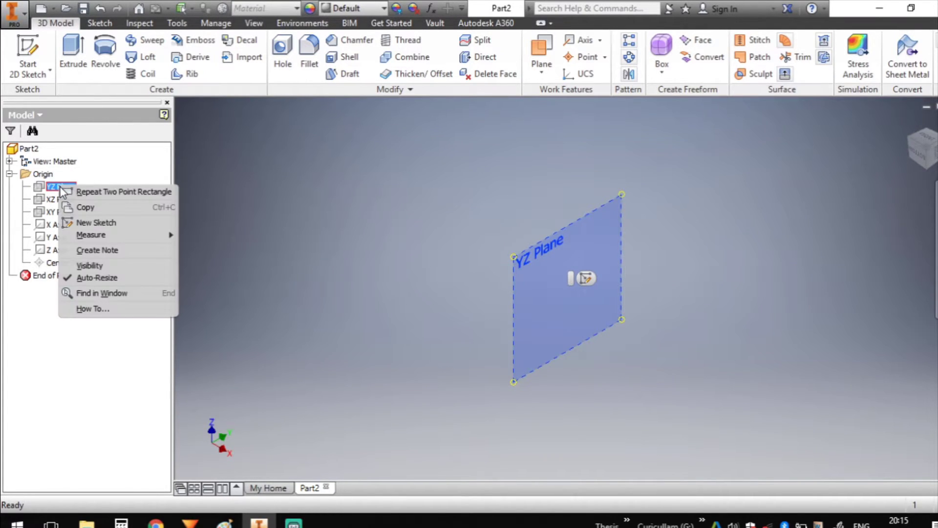
pyautogui.click(94, 266)
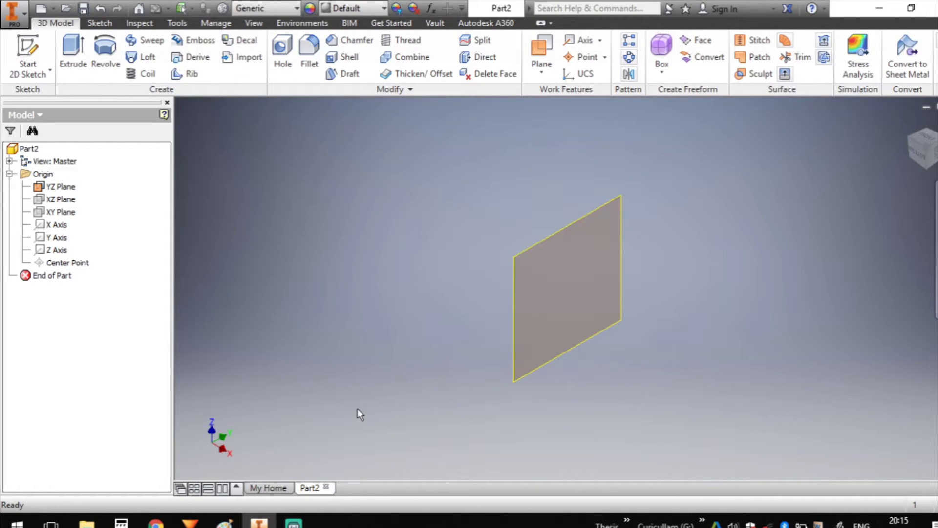
pyautogui.click(61, 200)
pyautogui.rightClick(60, 199)
pyautogui.click(96, 279)
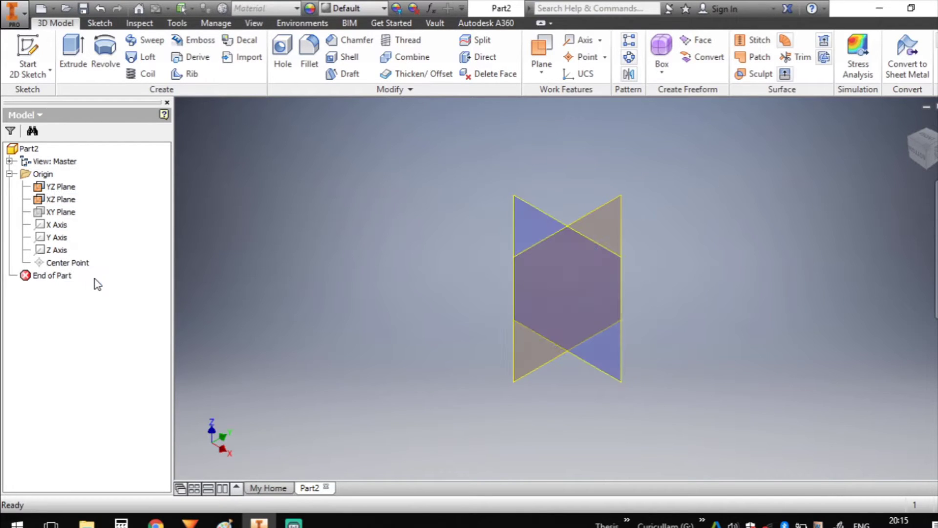
pyautogui.click(60, 212)
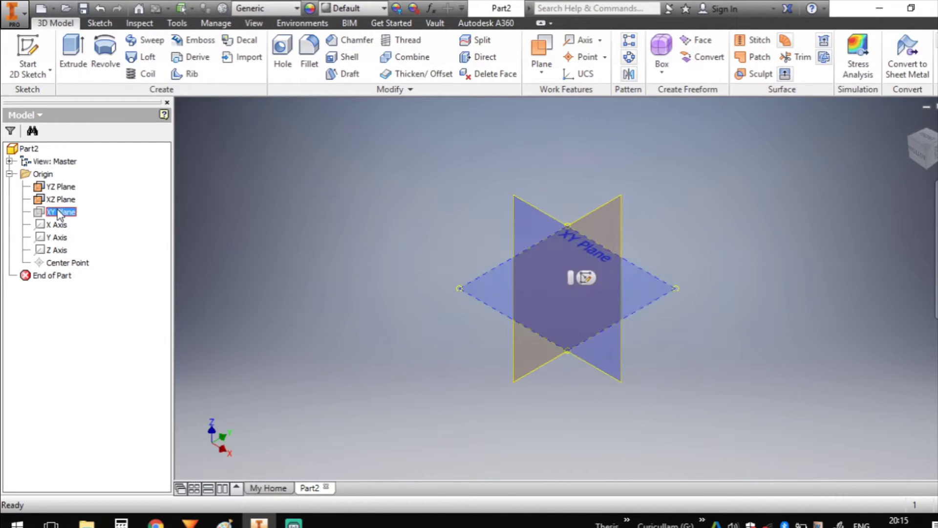
pyautogui.rightClick(60, 213)
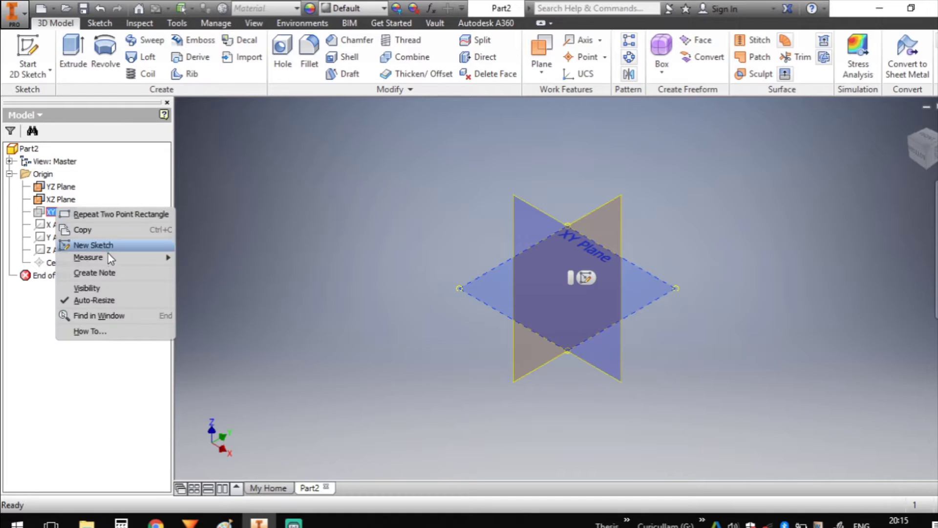
pyautogui.click(98, 288)
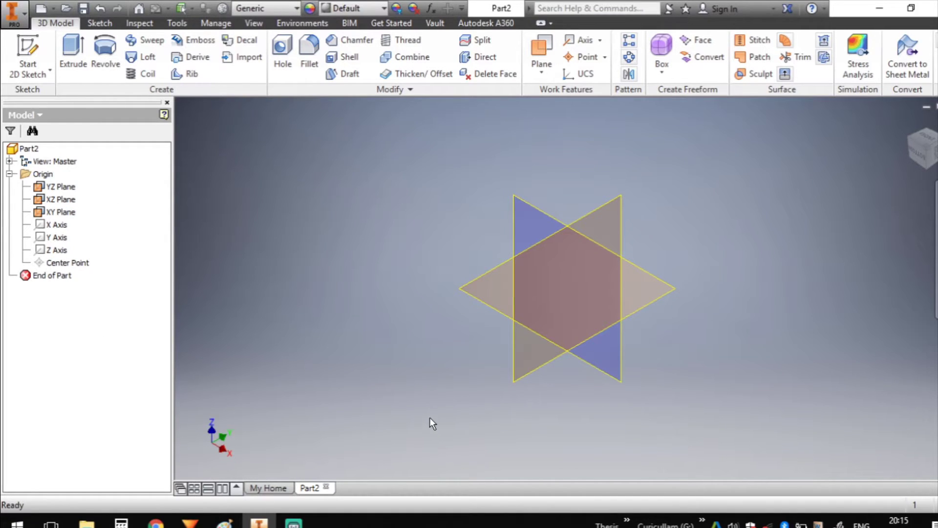
# Step: Turn off the visibility of the YZ, XZ and XY origin planes
pyautogui.click(60, 186)
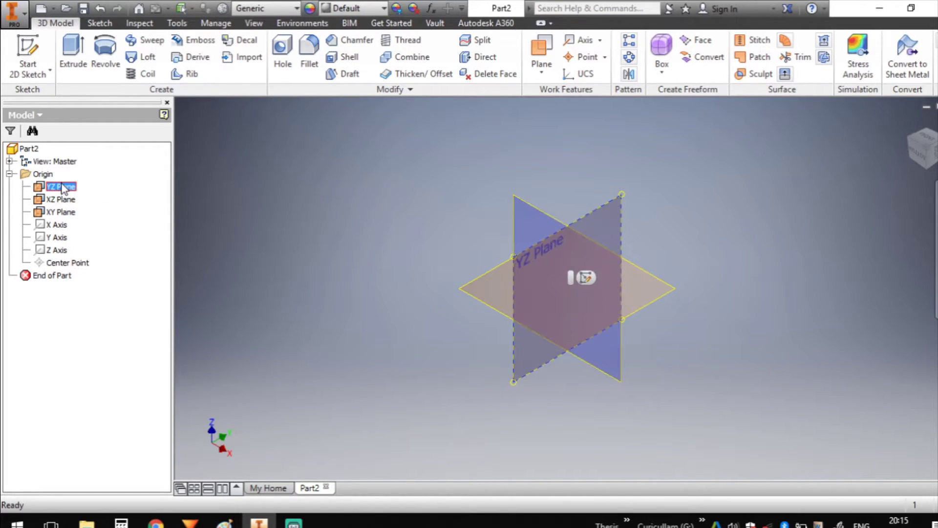
pyautogui.rightClick(62, 187)
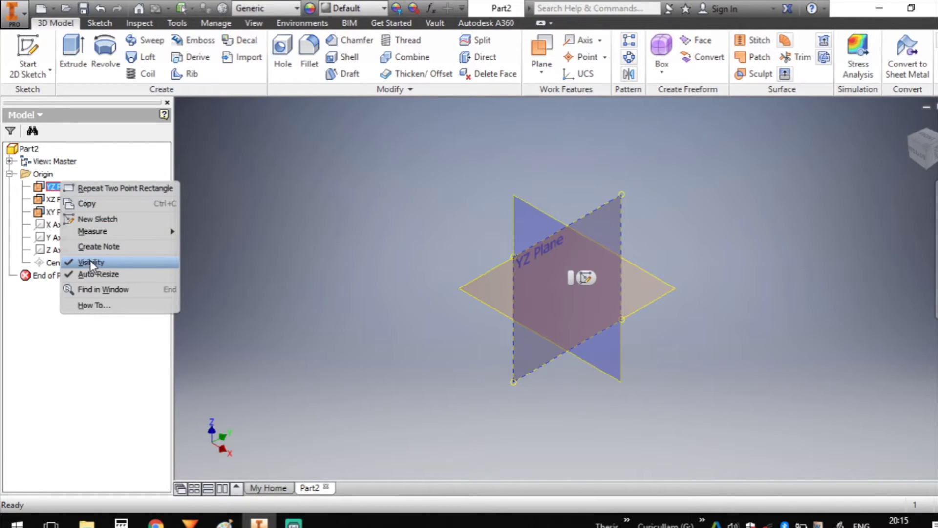
pyautogui.click(90, 262)
pyautogui.click(52, 198)
pyautogui.rightClick(52, 198)
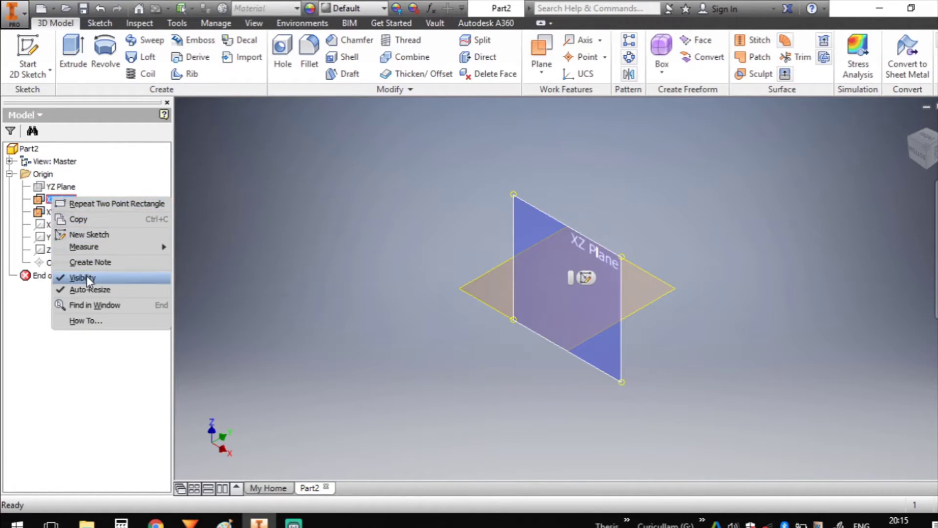
pyautogui.click(87, 276)
pyautogui.click(54, 212)
pyautogui.rightClick(53, 212)
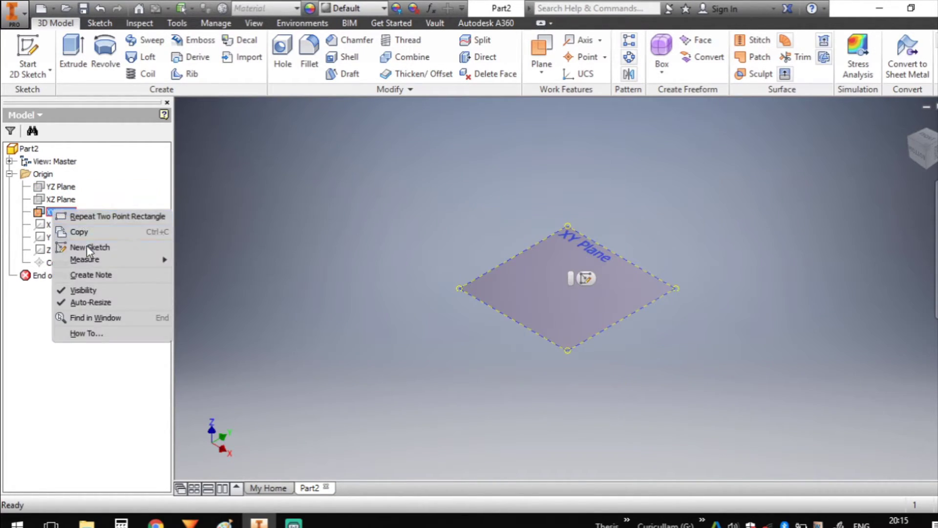
pyautogui.click(87, 289)
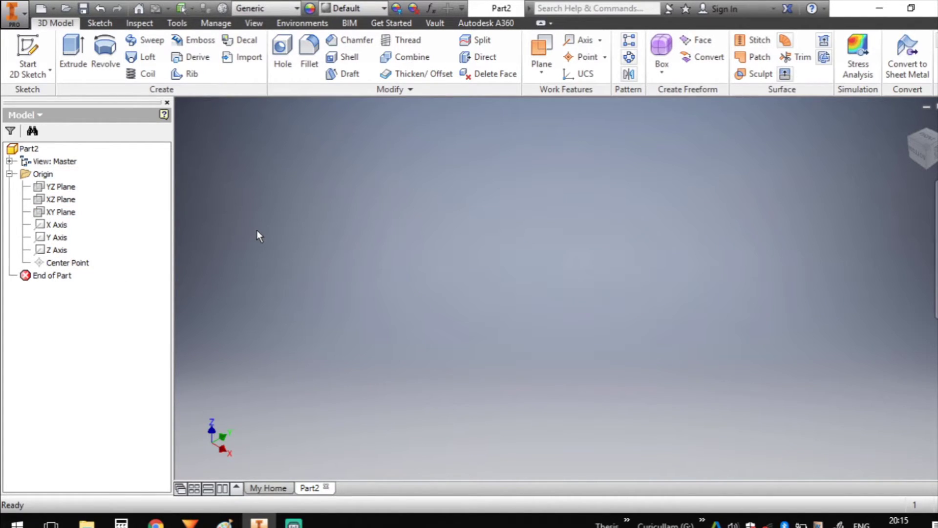
# Step: Sketch a two-point rectangle about 26 mm wide and 15 mm high on the XY plane, starting at the origin
pyautogui.click(100, 23)
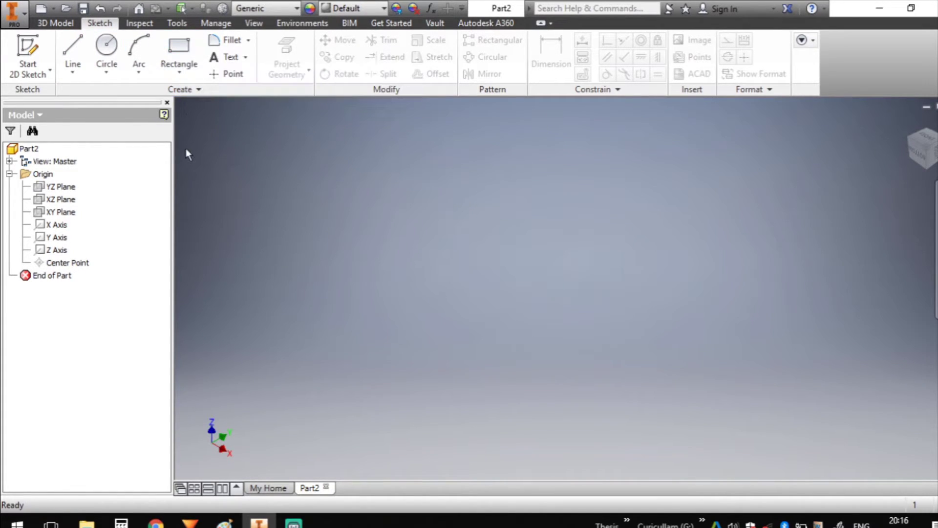
pyautogui.click(180, 73)
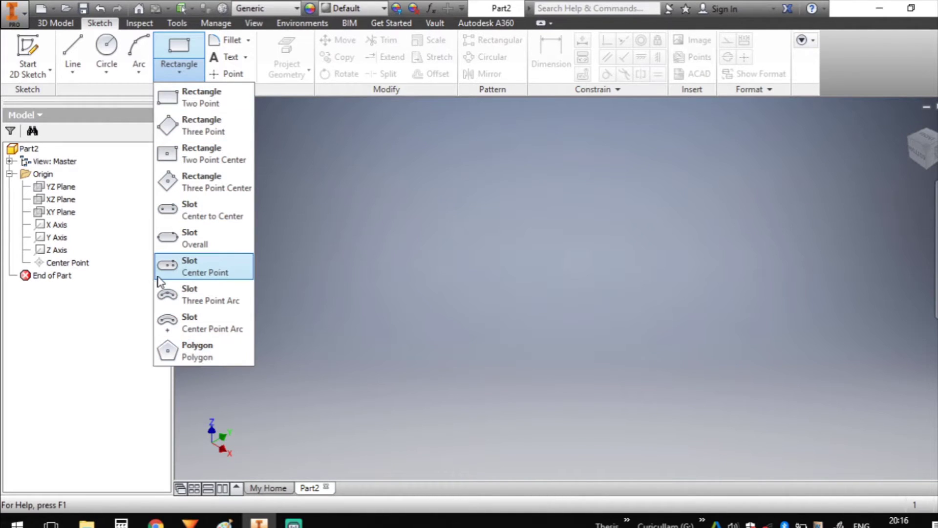
pyautogui.click(206, 100)
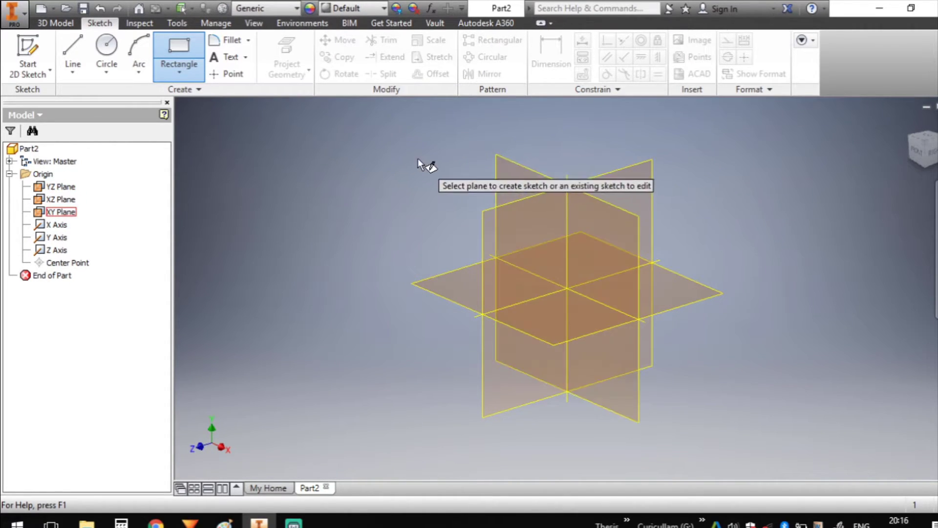
pyautogui.click(505, 163)
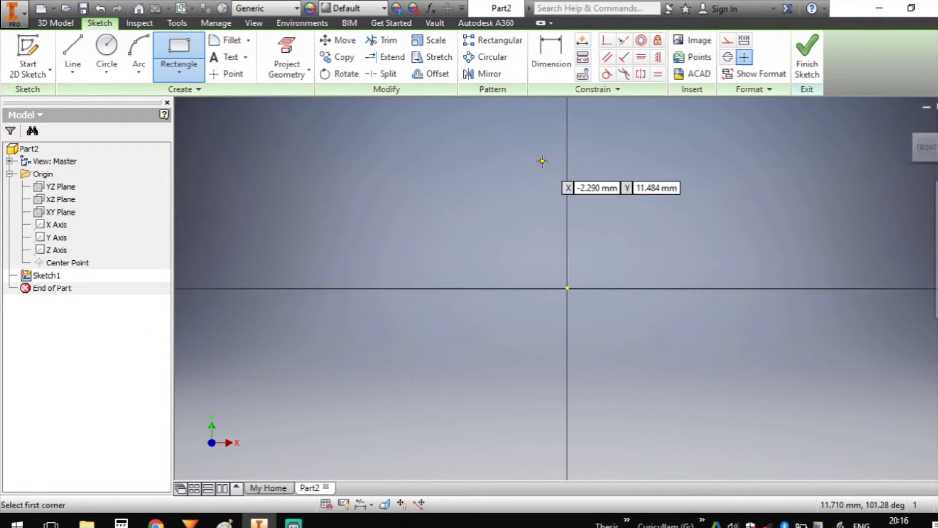
pyautogui.click(567, 289)
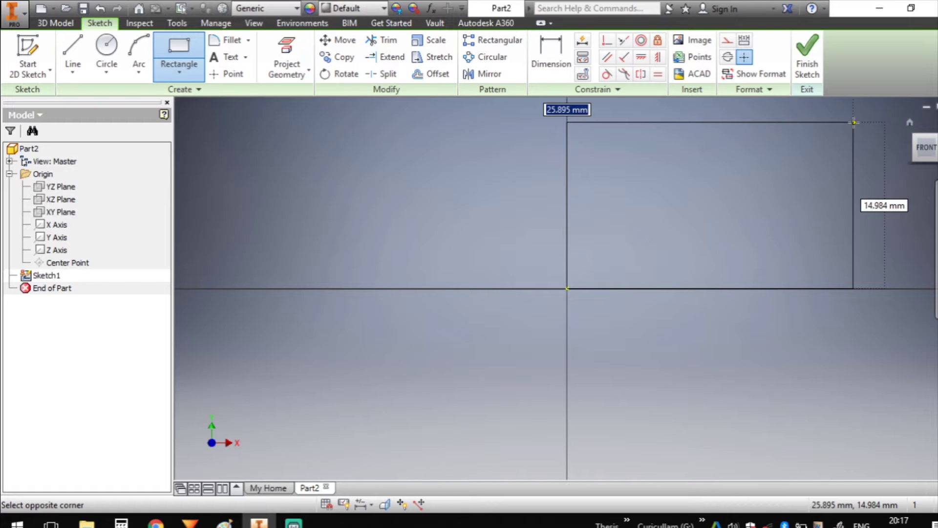
pyautogui.click(854, 122)
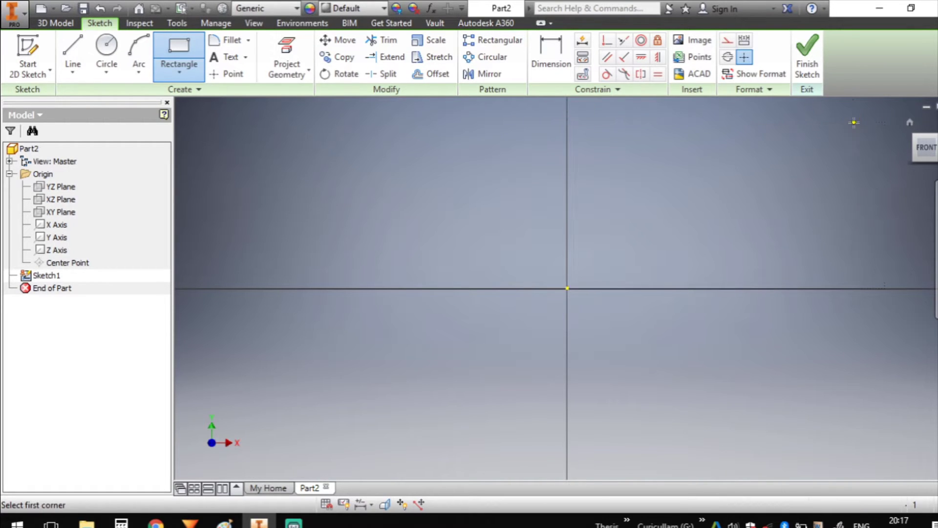
pyautogui.scroll(-5, 683, 217)
pyautogui.scroll(3, 712, 198)
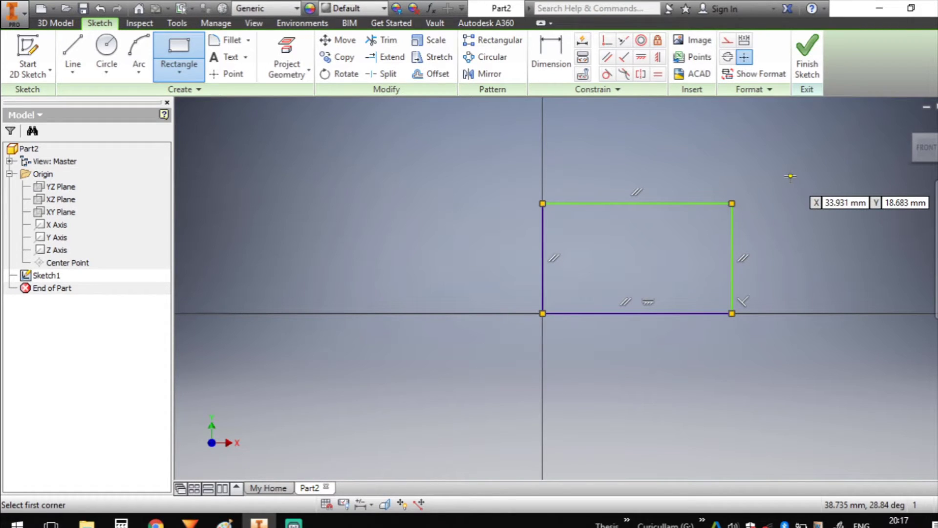
# Step: Dimension the rectangle's top edge above the profile and set its length to 50 mm
pyautogui.click(554, 51)
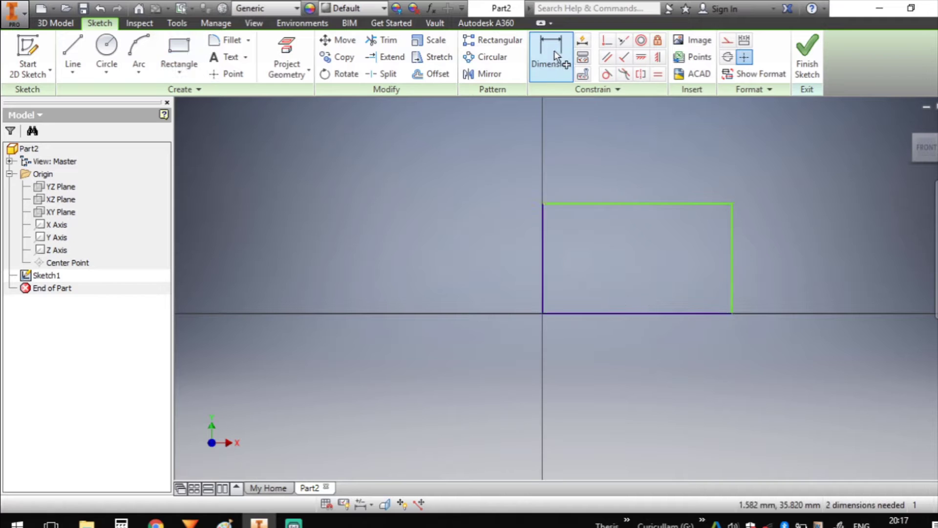
pyautogui.click(626, 203)
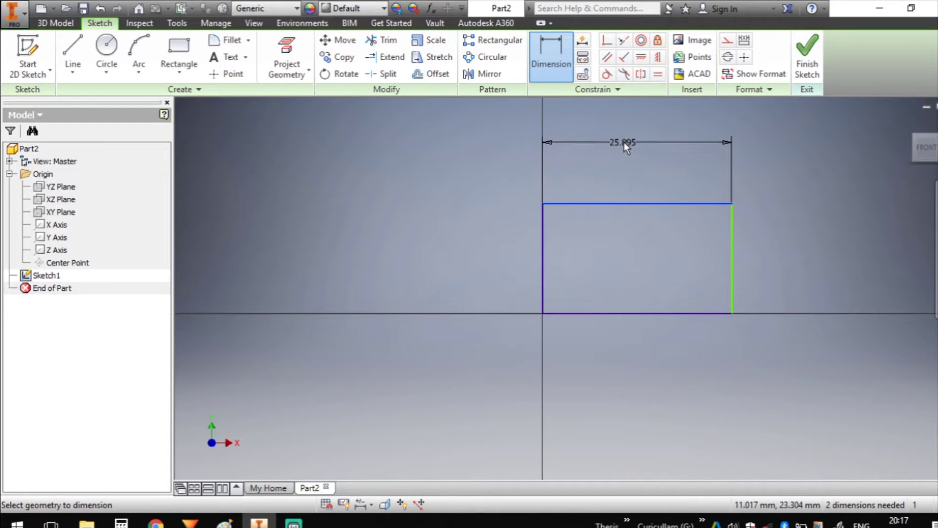
pyautogui.click(623, 141)
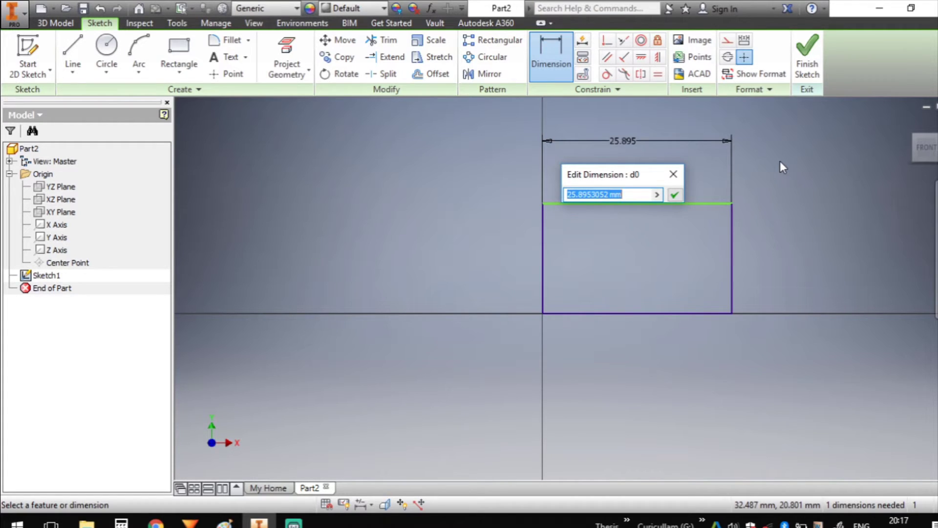
pyautogui.write('50')
pyautogui.press('Return')
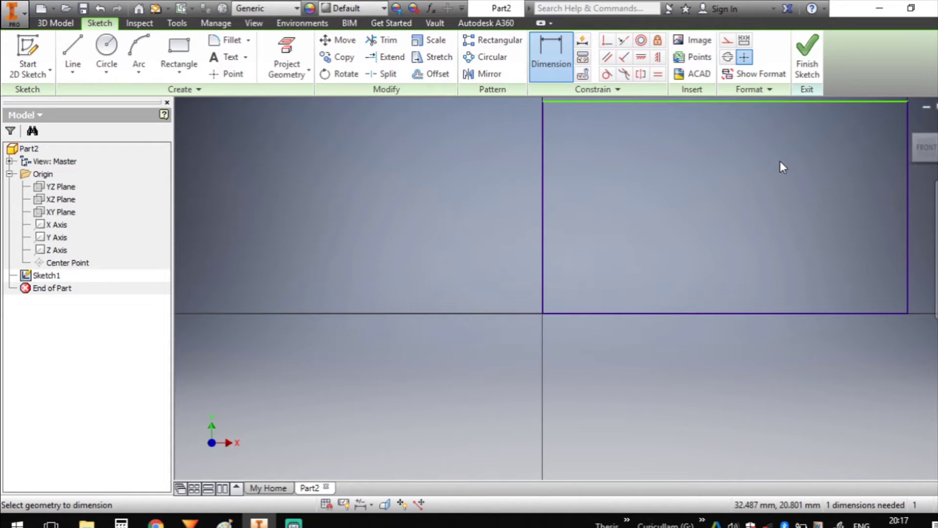
# Step: Dimension the rectangle's right edge with a height of 30 mm and finish the sketch
pyautogui.scroll(-4, 562, 230)
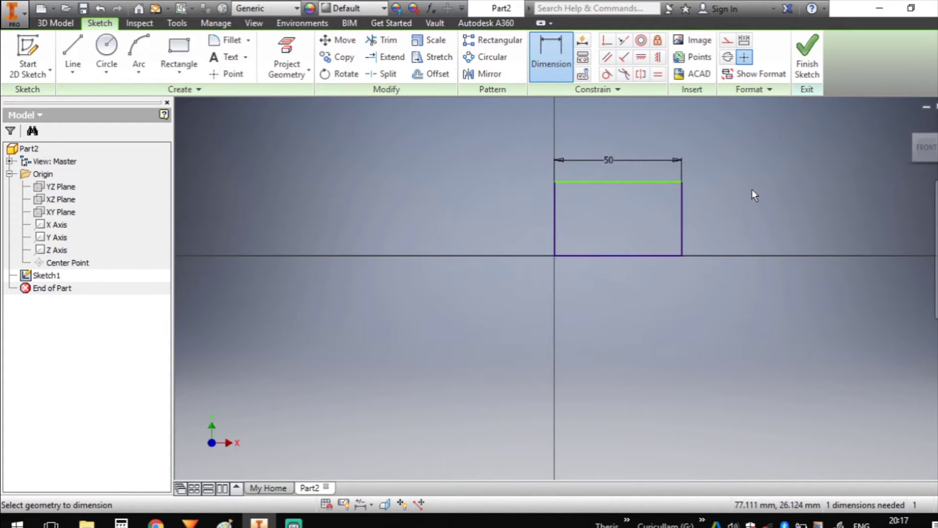
pyautogui.scroll(3, 715, 186)
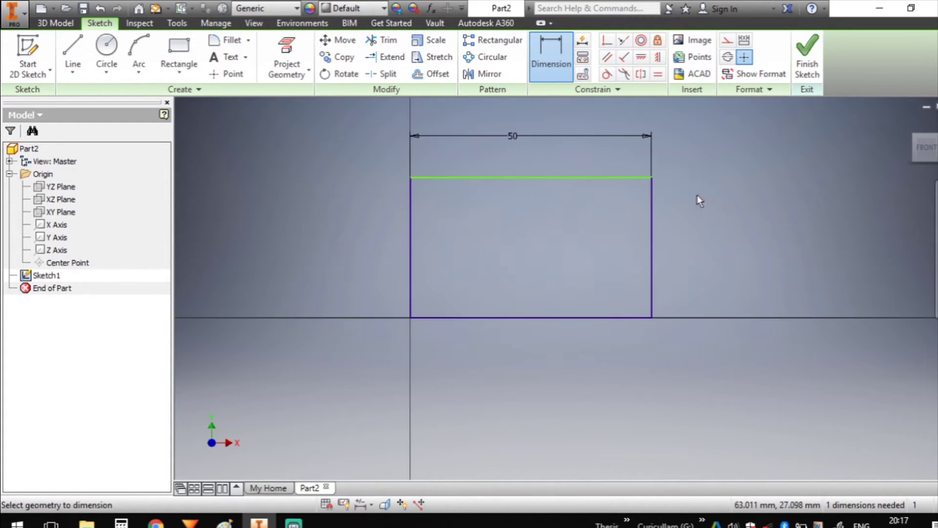
pyautogui.click(653, 223)
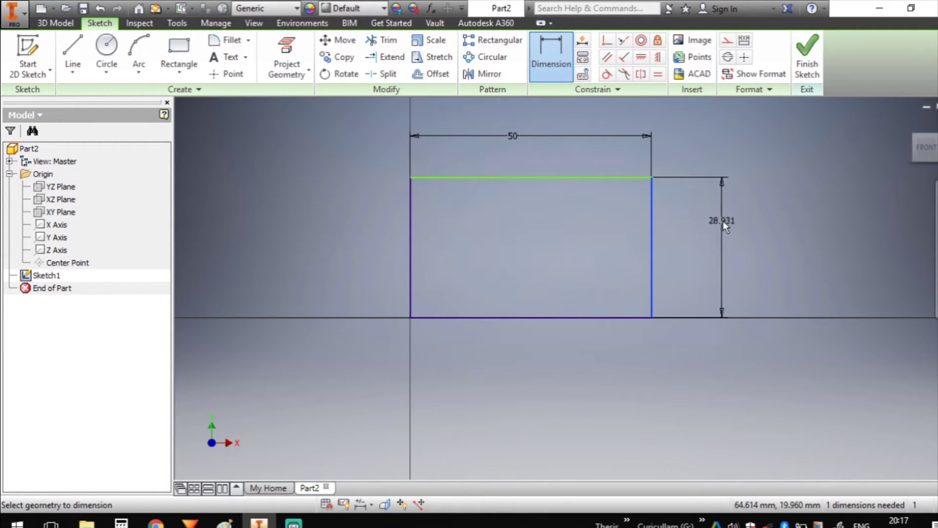
pyautogui.click(723, 220)
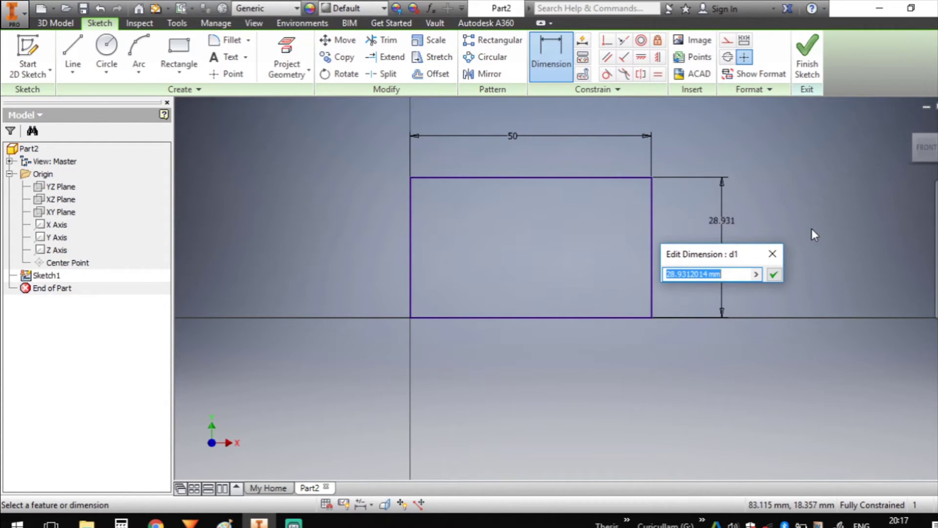
pyautogui.write('30')
pyautogui.press('Return')
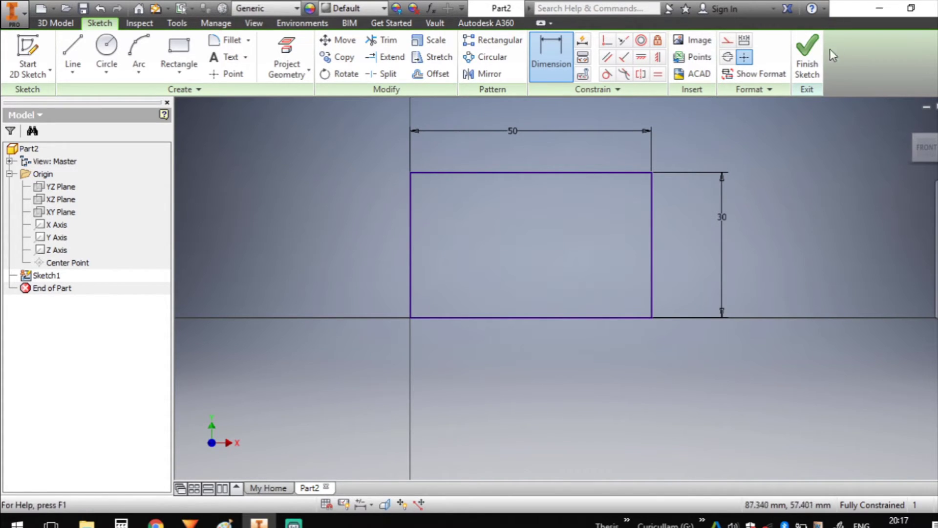
pyautogui.click(810, 62)
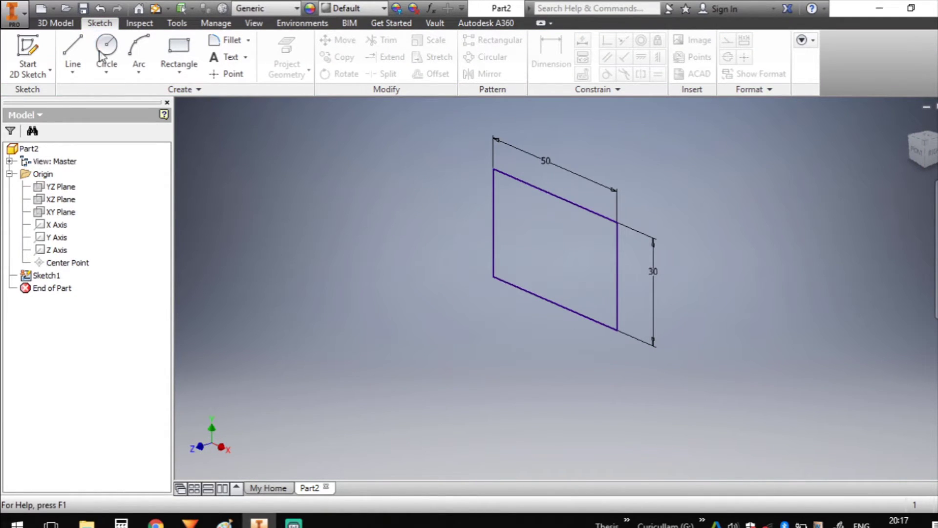
# Step: Extrude the rectangle profile by a distance of 30 mm as a solid in the default direction
pyautogui.click(69, 23)
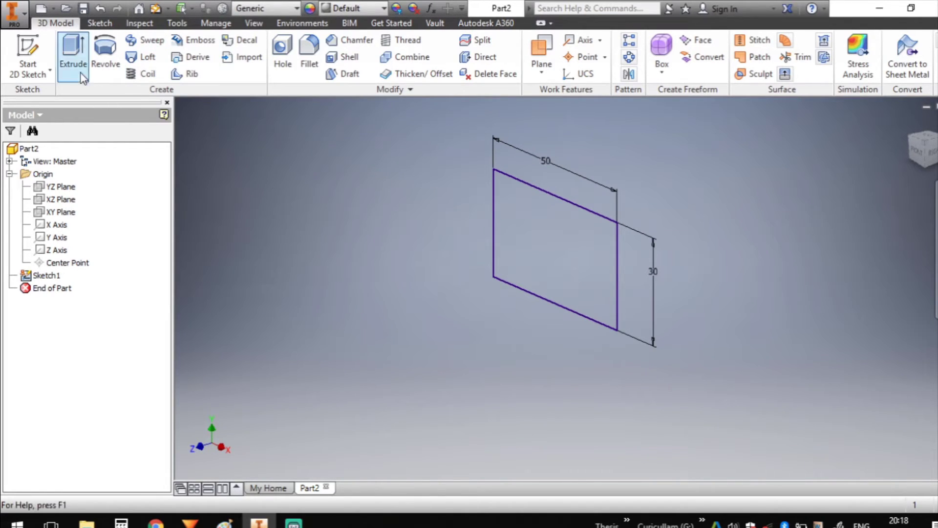
pyautogui.click(69, 54)
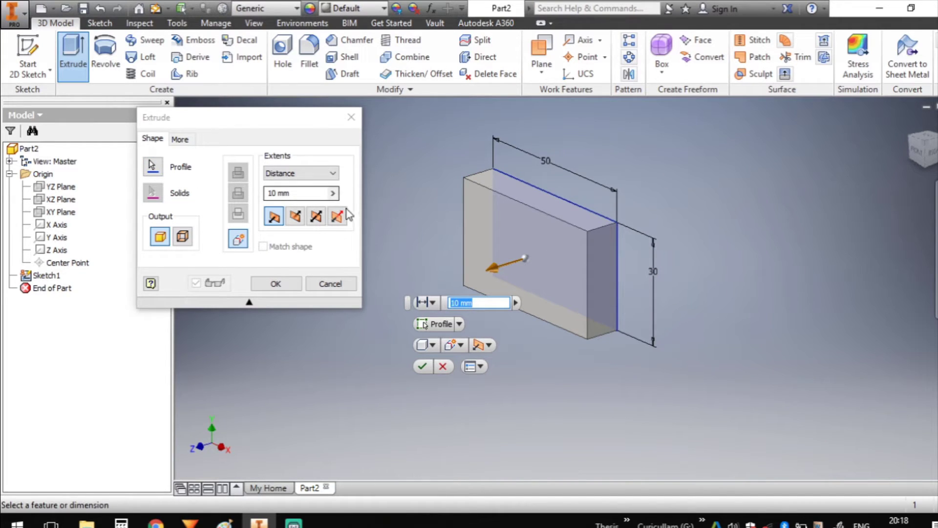
pyautogui.click(273, 193)
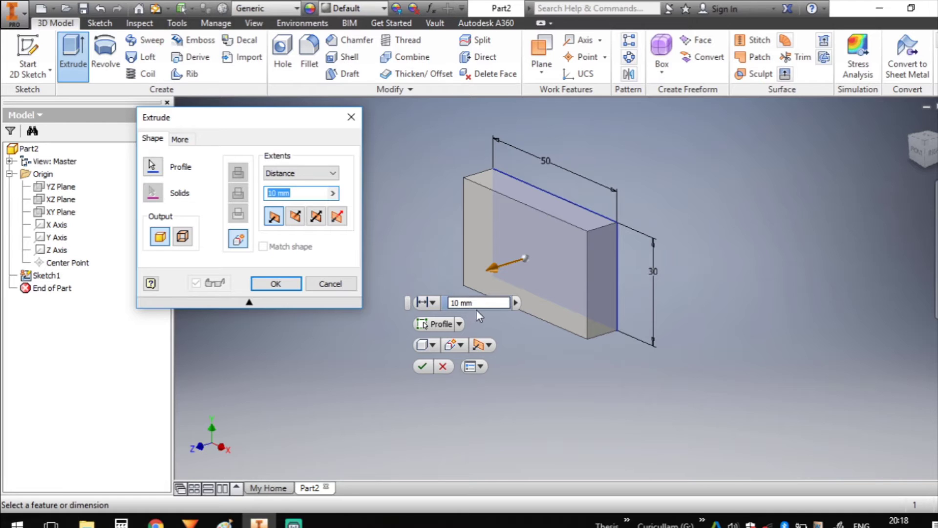
pyautogui.click(507, 303)
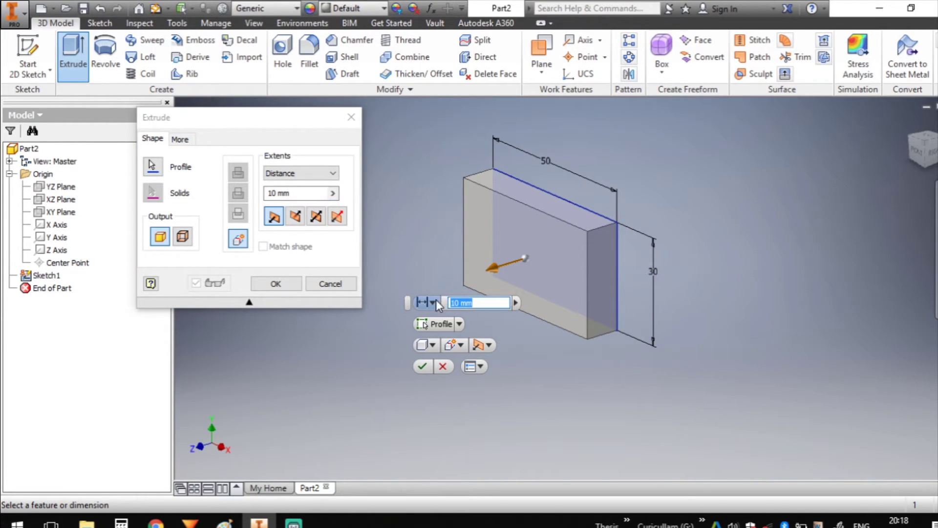
pyautogui.write('30')
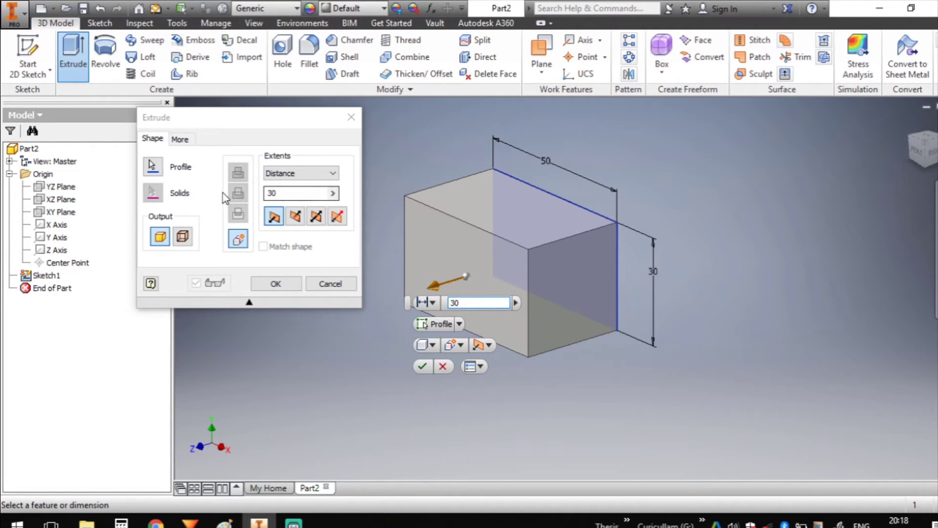
pyautogui.click(276, 285)
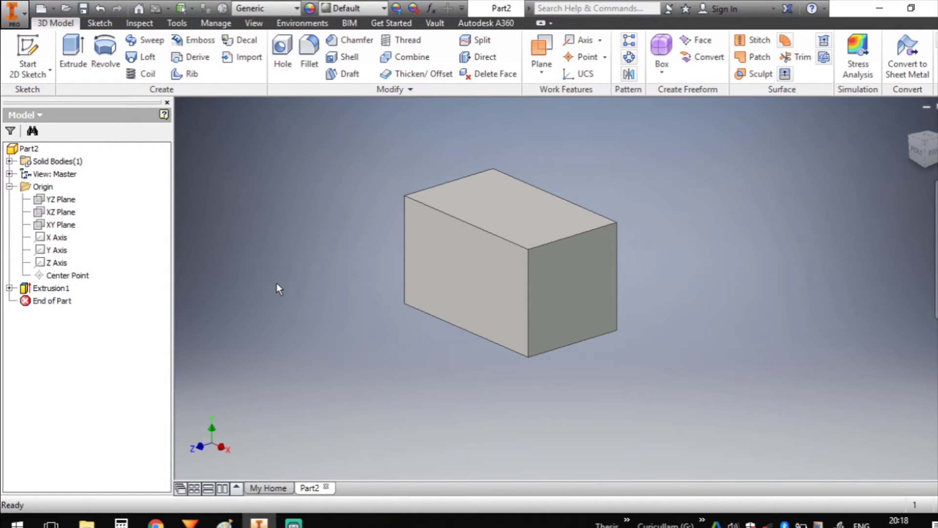
pyautogui.scroll(1, 426, 222)
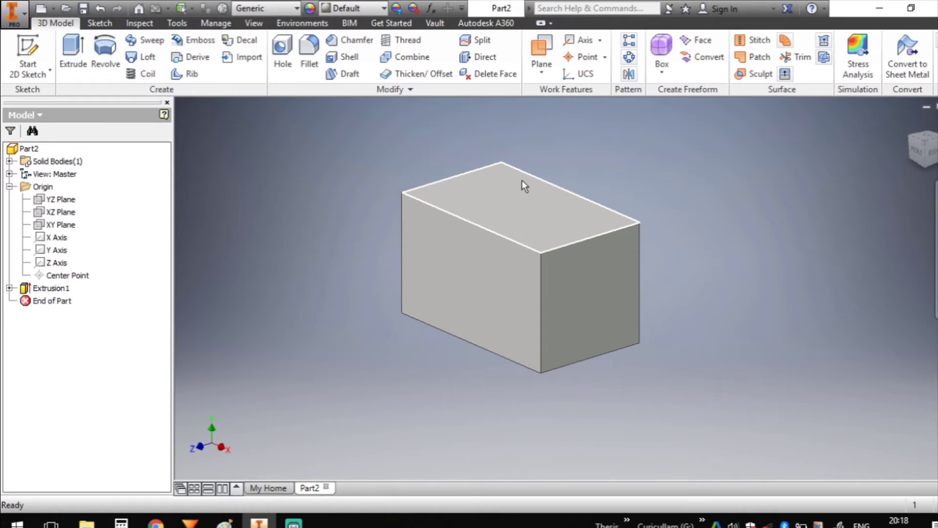
pyautogui.moveTo(521, 181)
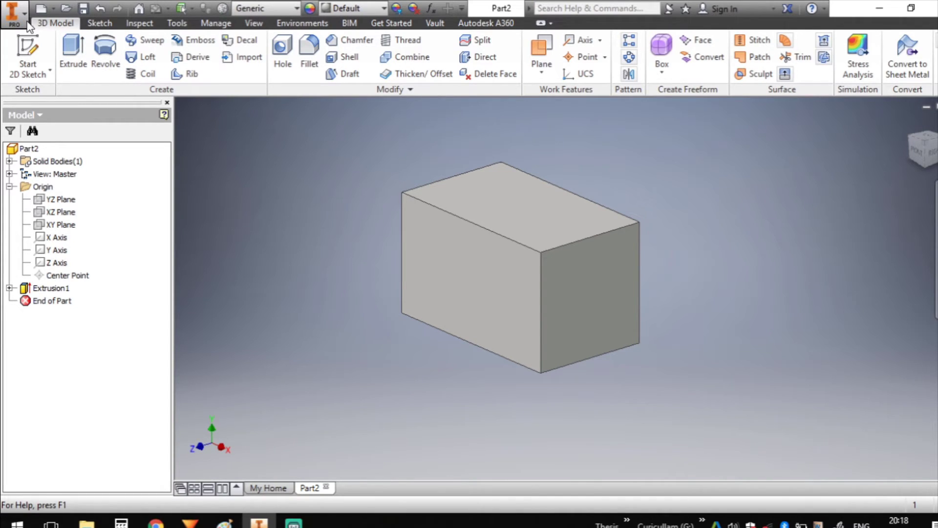
# Step: Create a new part file from the metric Standard (mm).ipt template
pyautogui.click(53, 9)
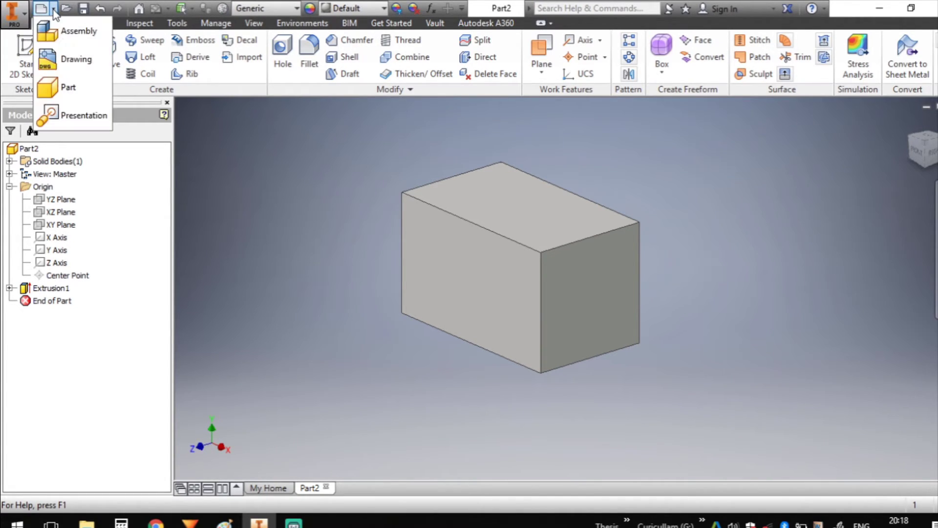
pyautogui.click(25, 10)
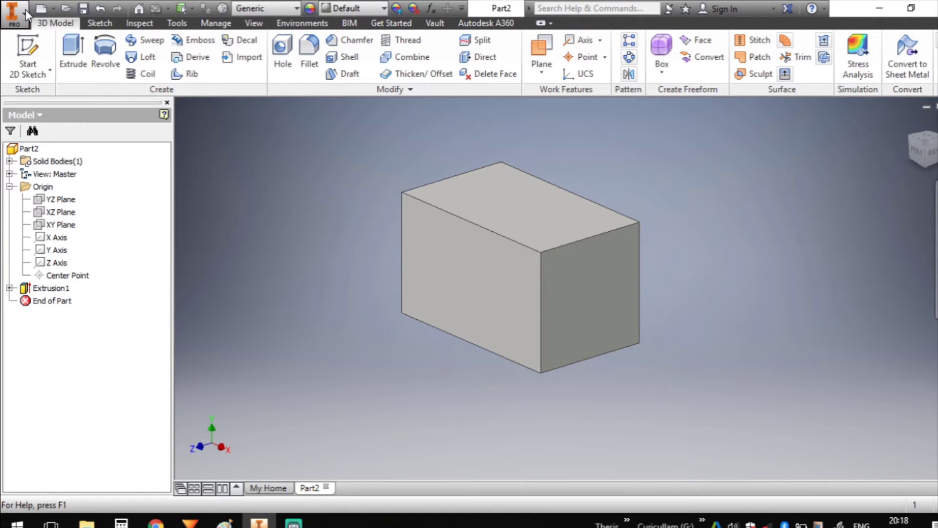
pyautogui.click(26, 10)
pyautogui.moveTo(36, 66)
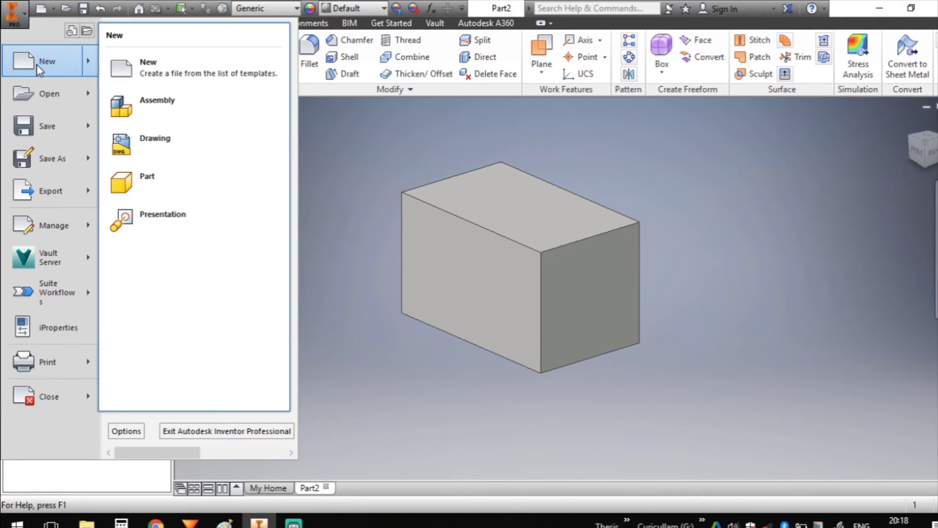
pyautogui.click(164, 70)
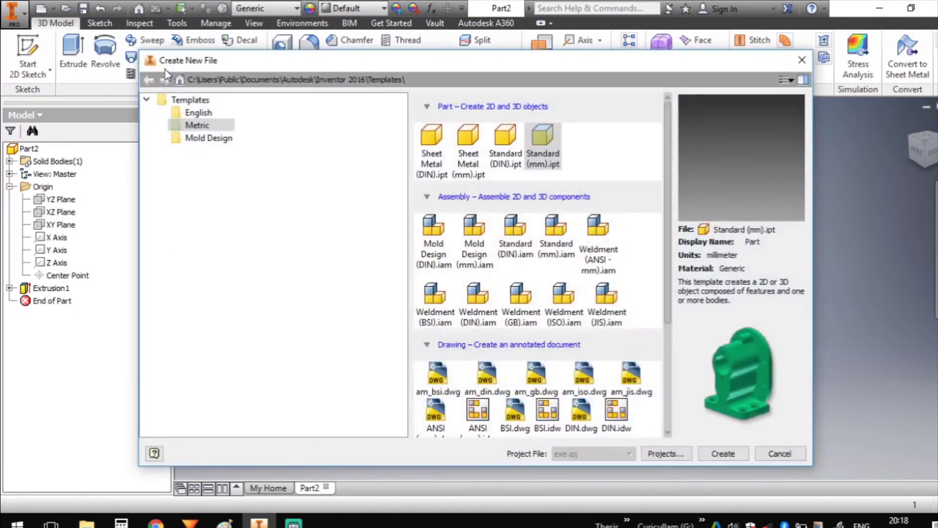
pyautogui.click(551, 140)
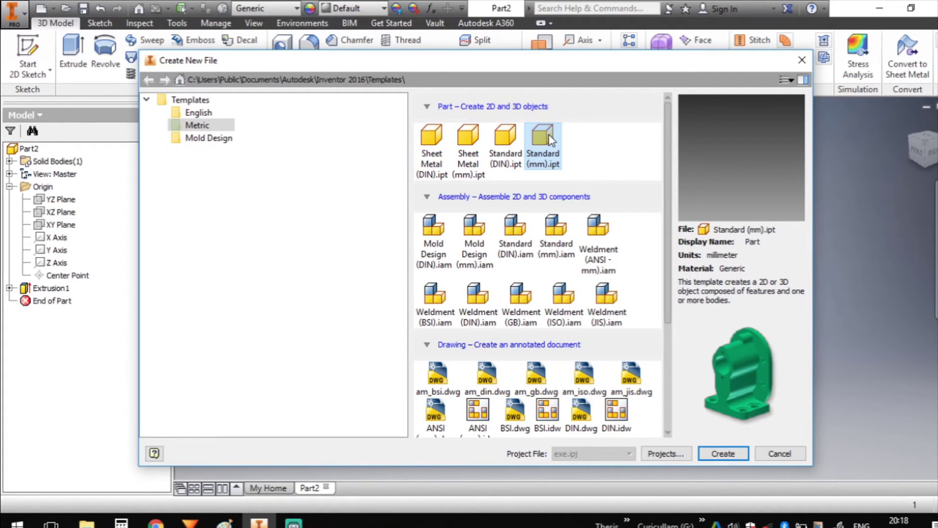
pyautogui.click(719, 452)
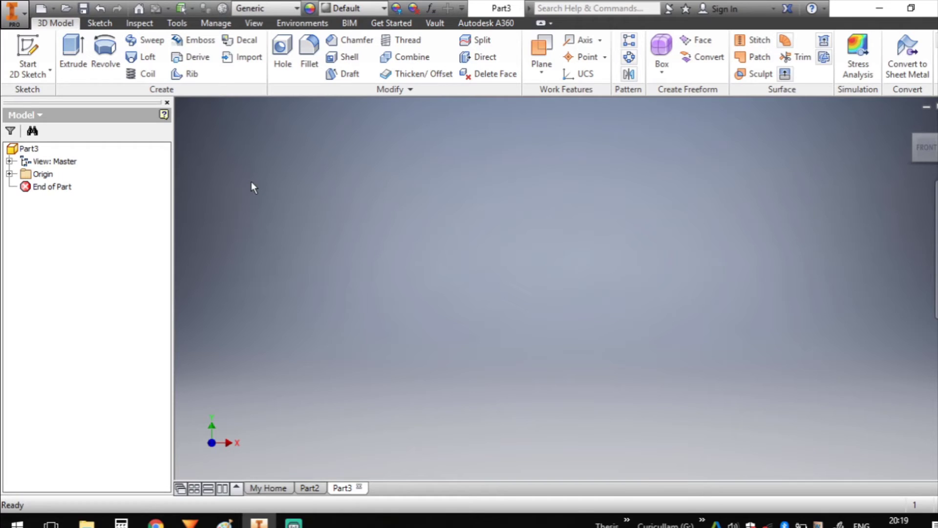
# Step: Sketch a center-point circle about 32 mm in diameter, centred on the origin, on the YZ plane
pyautogui.click(103, 23)
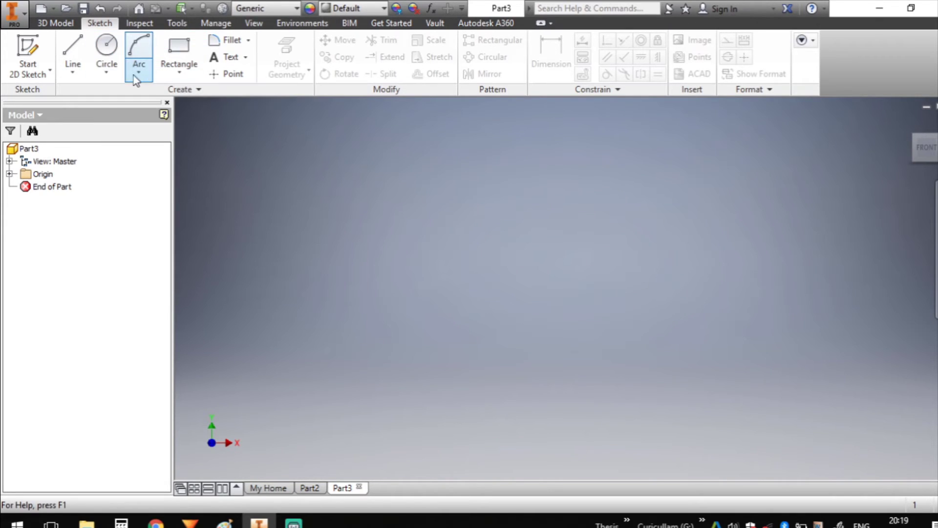
pyautogui.click(106, 72)
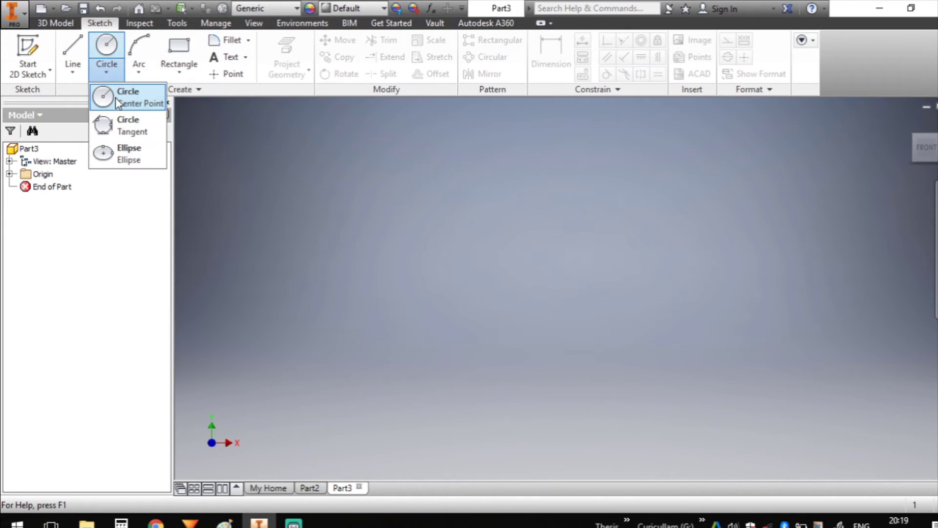
pyautogui.click(136, 98)
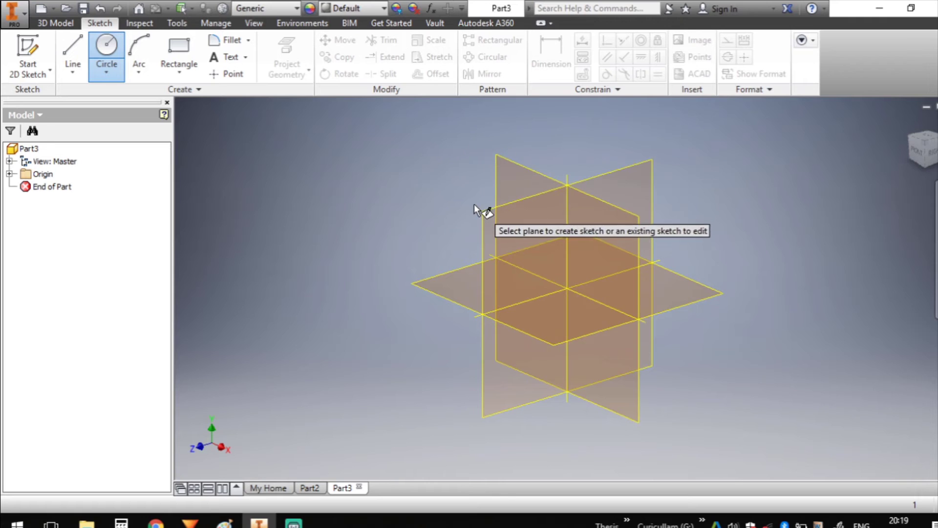
pyautogui.click(490, 219)
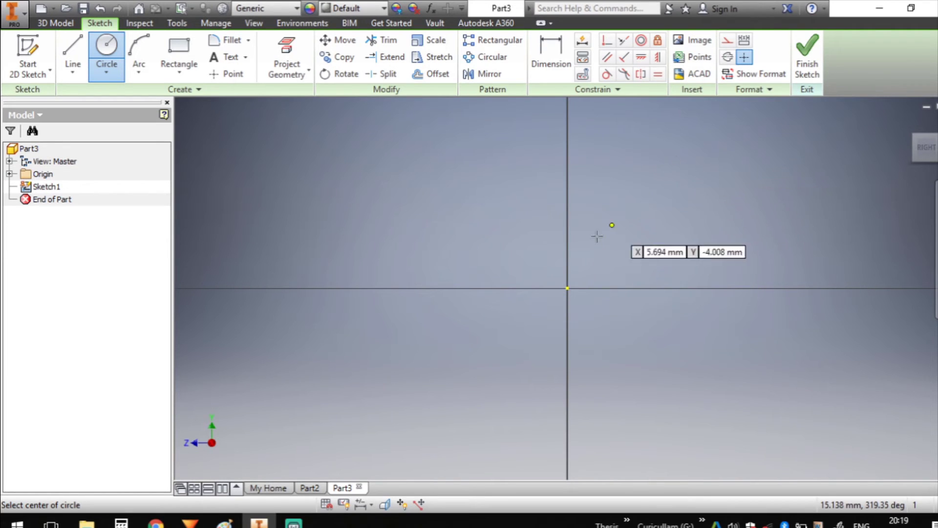
pyautogui.click(568, 288)
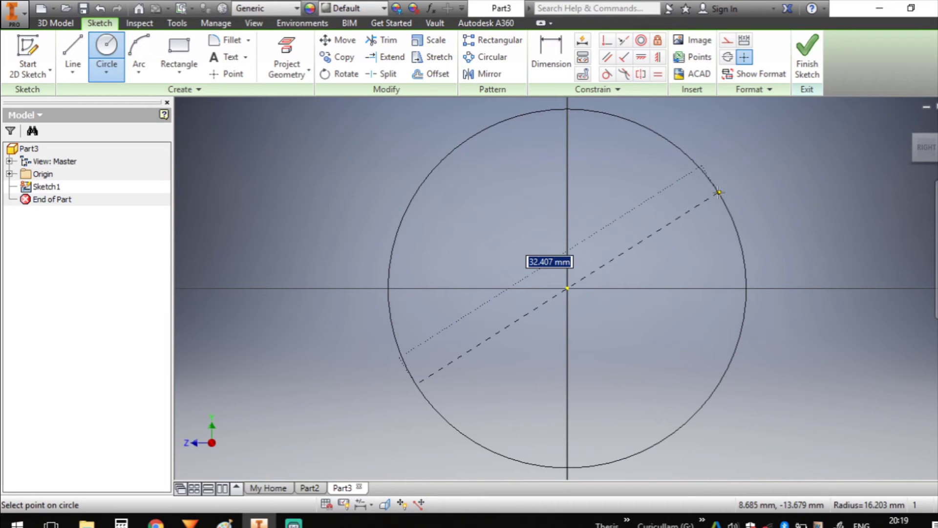
pyautogui.click(718, 192)
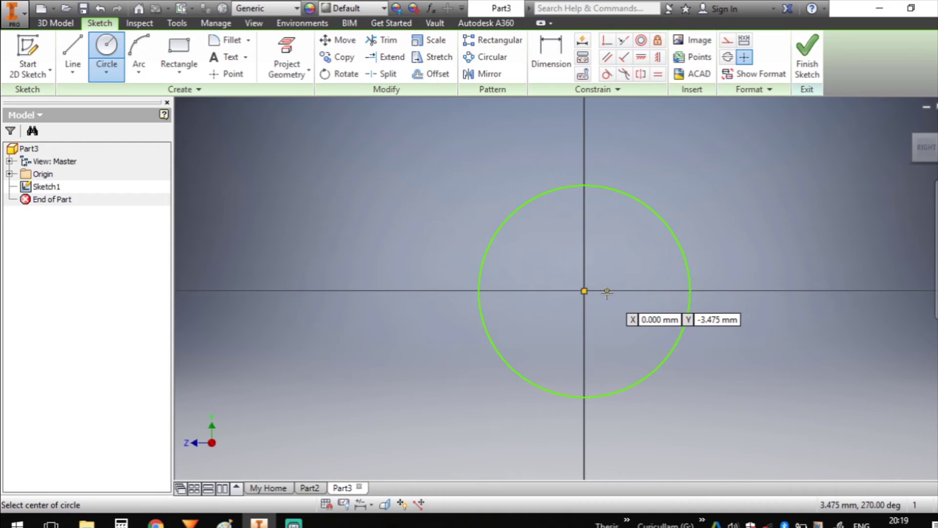
pyautogui.scroll(2, 605, 290)
pyautogui.scroll(-2, 591, 245)
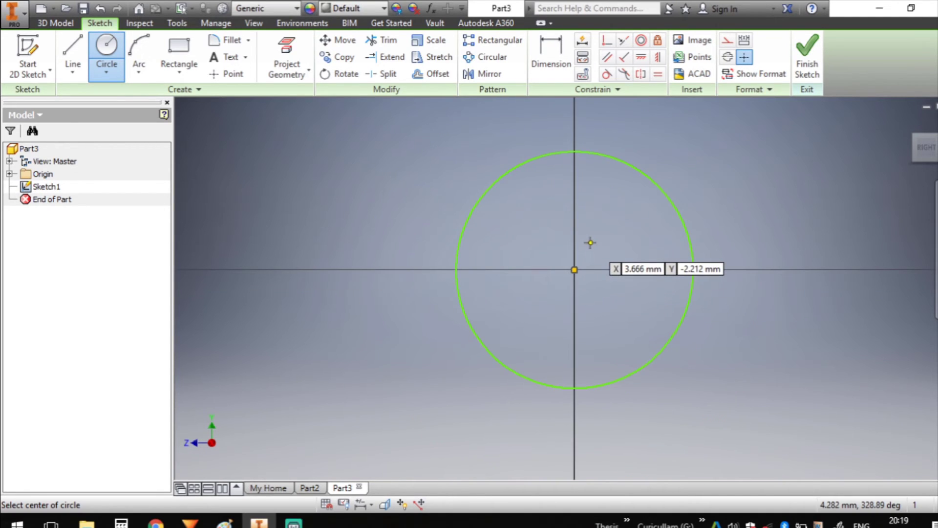
# Step: Dimension the circle's diameter, set it to 50 mm, and finish the sketch
pyautogui.click(548, 54)
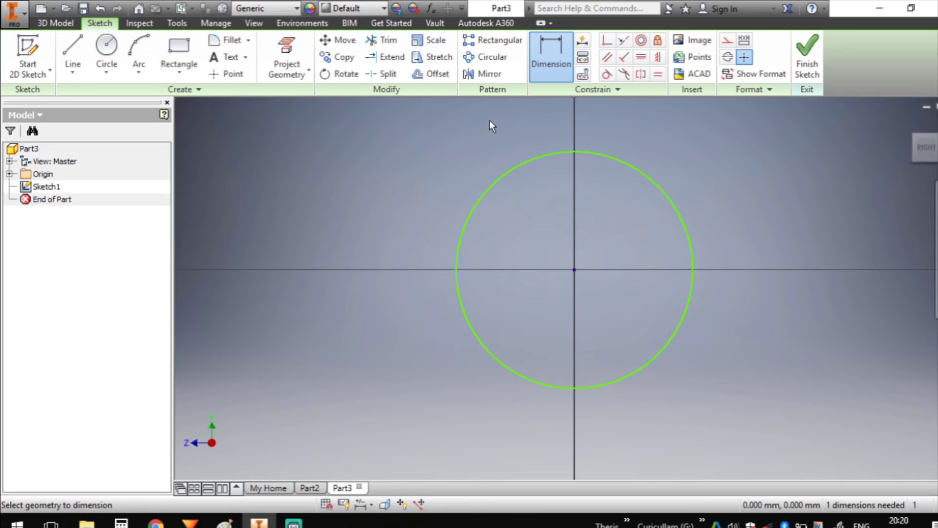
pyautogui.click(546, 156)
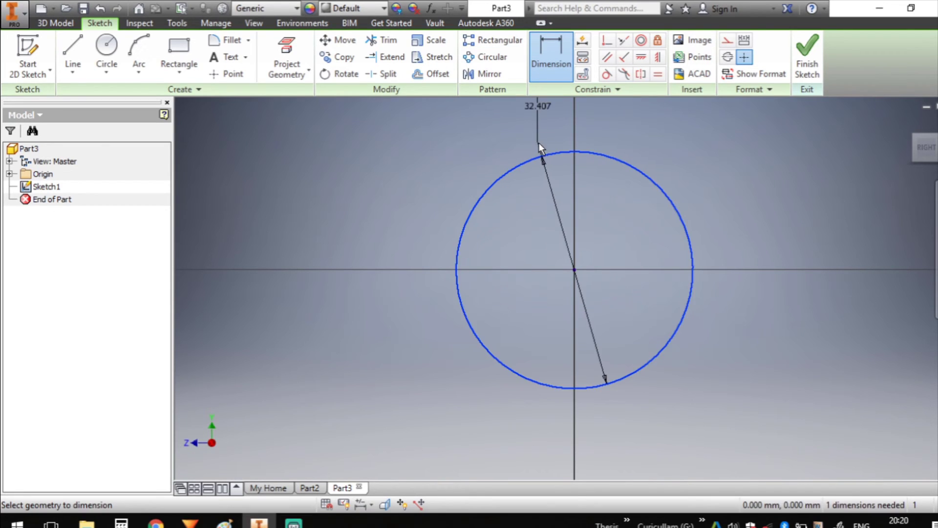
pyautogui.click(484, 148)
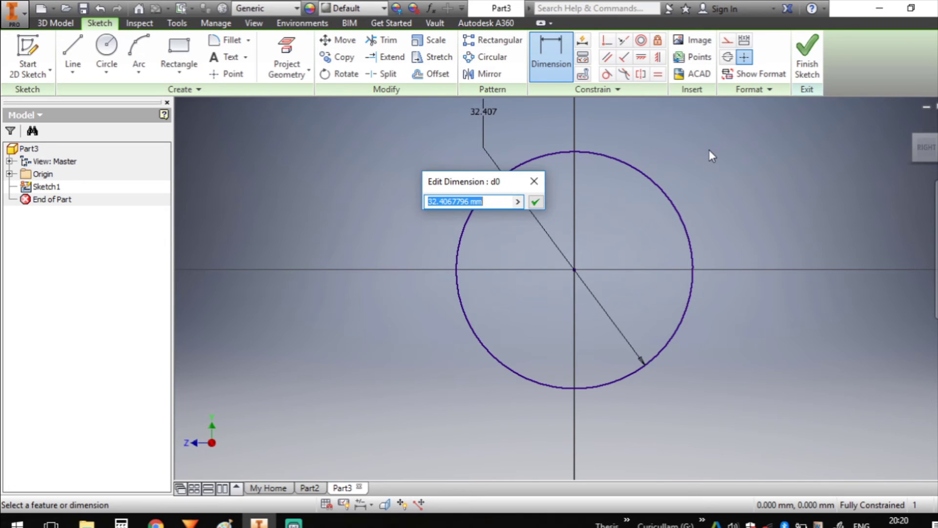
pyautogui.write('50')
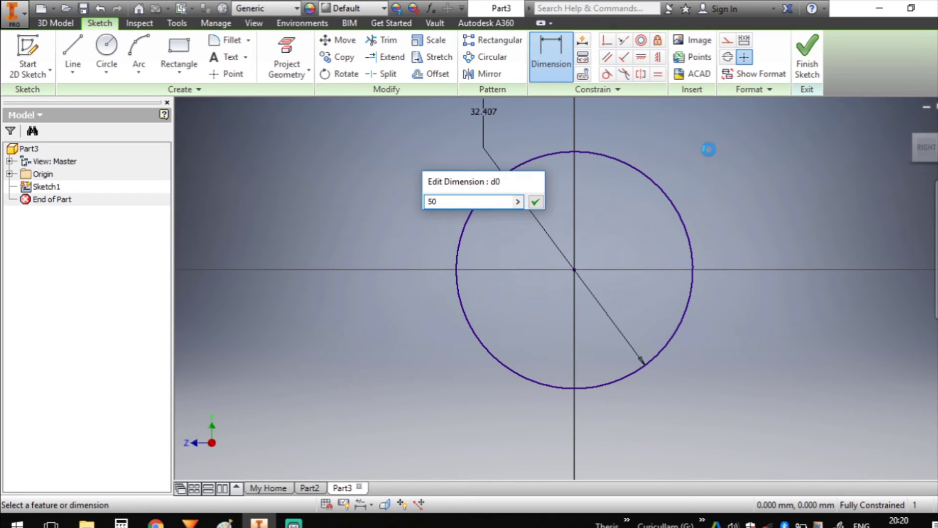
pyautogui.press('Return')
pyautogui.scroll(-5, 563, 219)
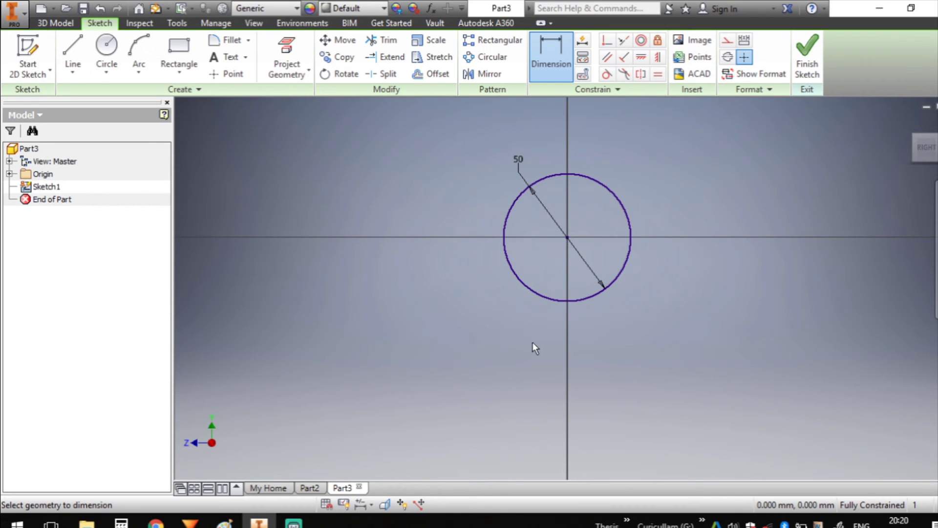
pyautogui.click(807, 55)
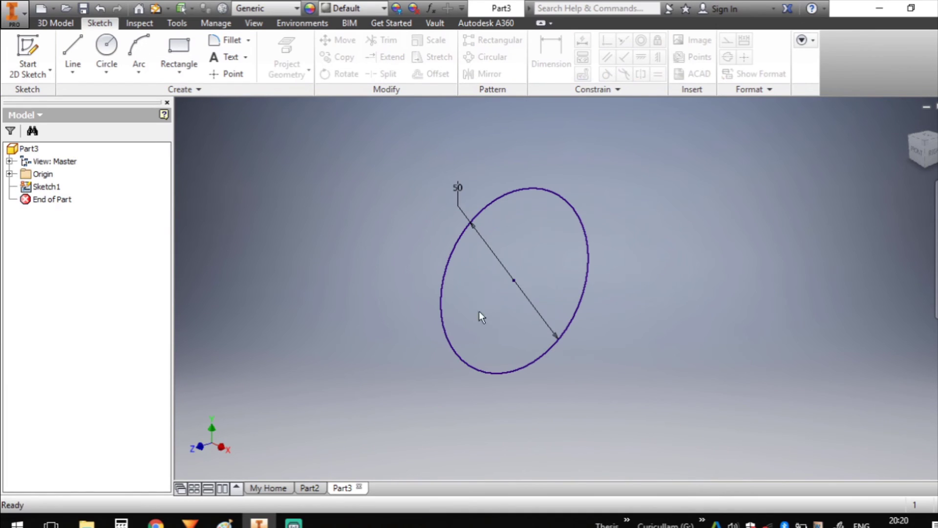
# Step: Extrude the circle profile by a distance of 60 mm as a solid in the default direction
pyautogui.click(61, 24)
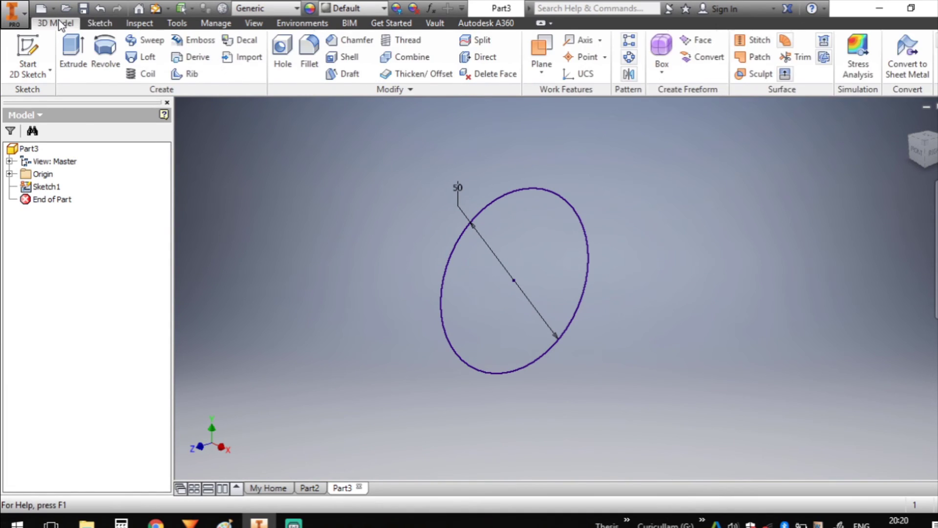
pyautogui.click(73, 60)
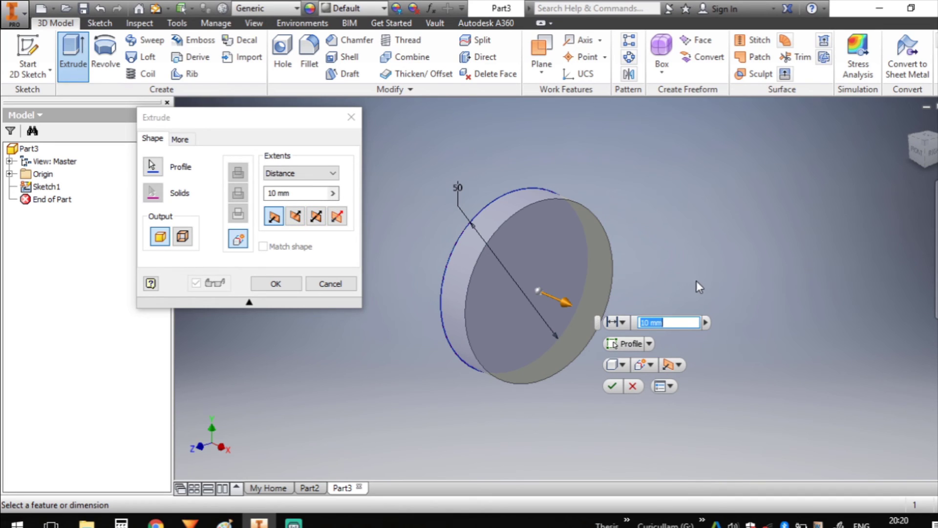
pyautogui.write('60')
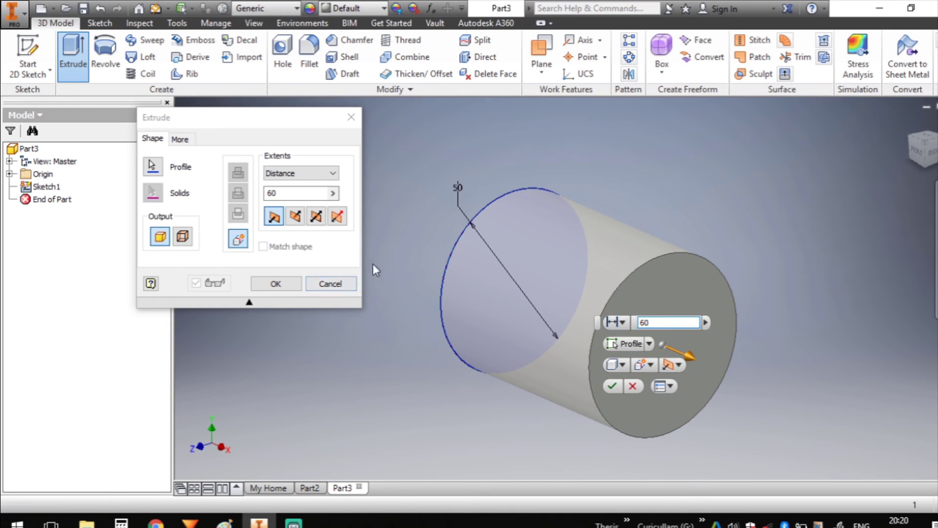
pyautogui.click(282, 283)
pyautogui.scroll(-4, 405, 266)
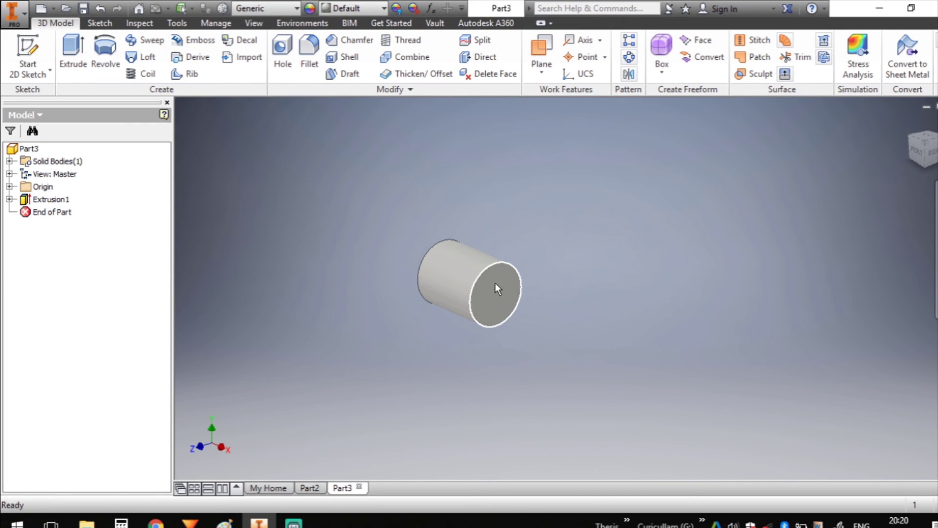
pyautogui.scroll(-2, 423, 287)
pyautogui.scroll(5, 423, 287)
pyautogui.scroll(-1, 426, 288)
# Step: Switch to the Part2 document and look over the extruded rectangular block
pyautogui.click(309, 487)
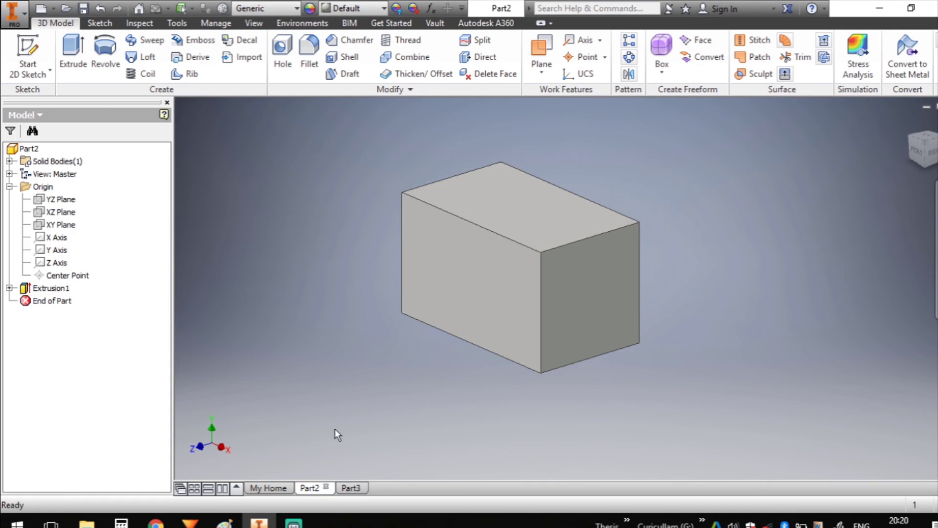
pyautogui.scroll(-2, 389, 253)
pyautogui.scroll(3, 423, 259)
pyautogui.scroll(-2, 423, 259)
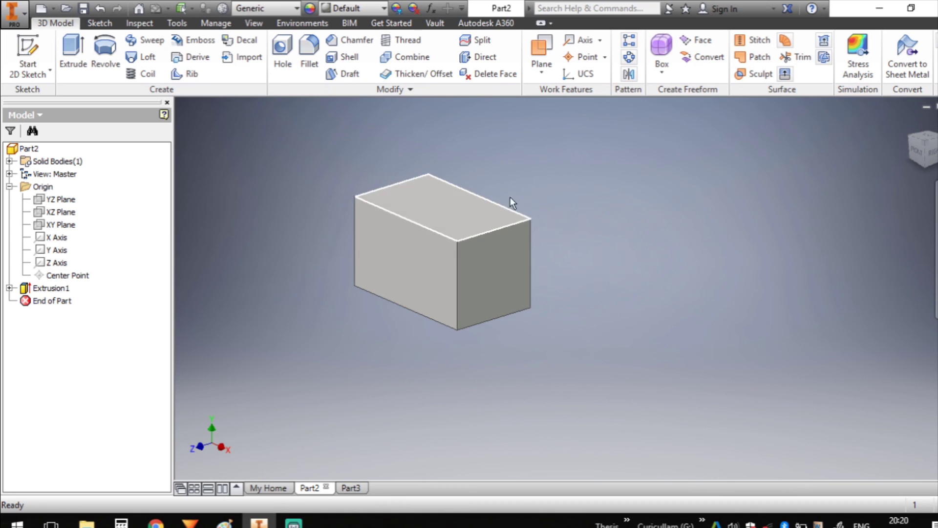